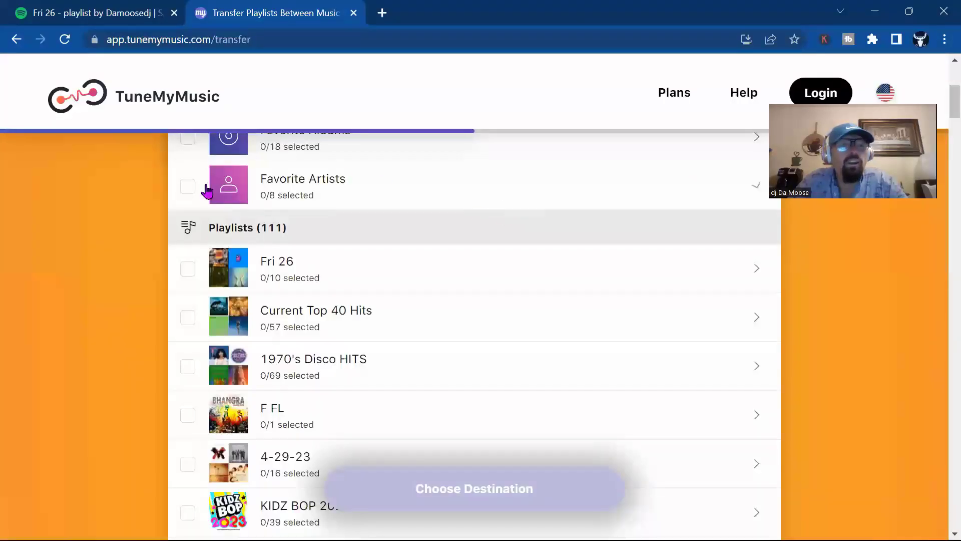
- Leave the current transfer without saving and return to the TuneMyMusic home page
scroll(205, 189, "up", 5)
left_click(100, 104)
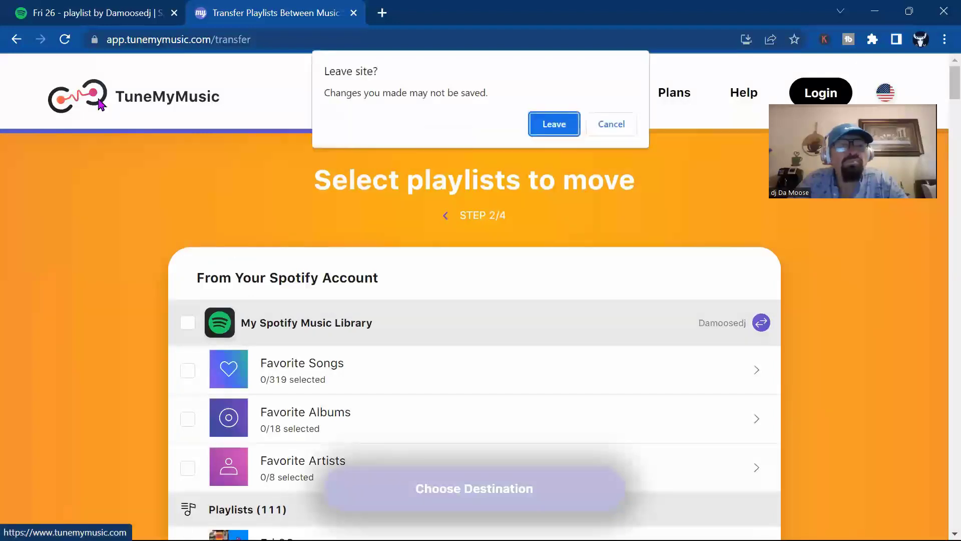
left_click(554, 125)
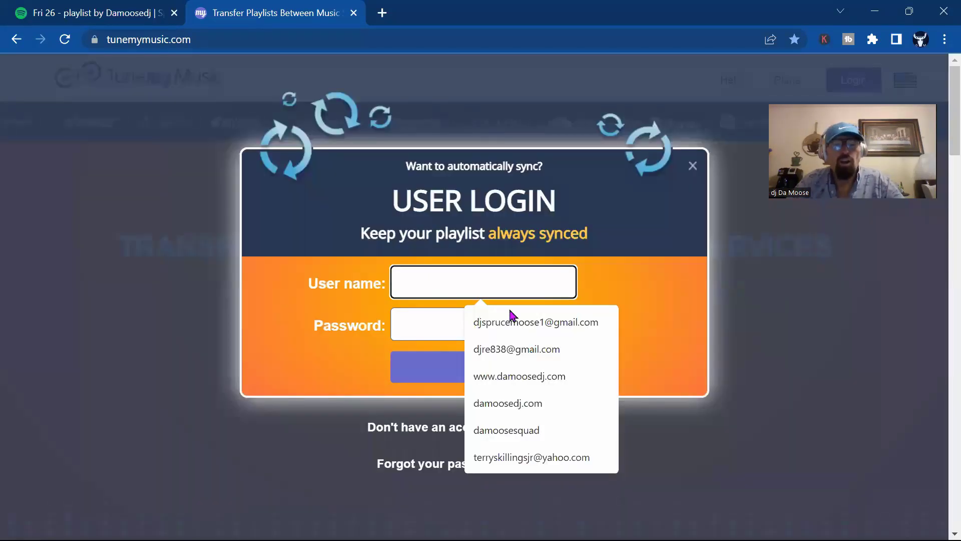
- Try to log in with the account's saved user name and the account password
left_click(511, 322)
left_click(440, 313)
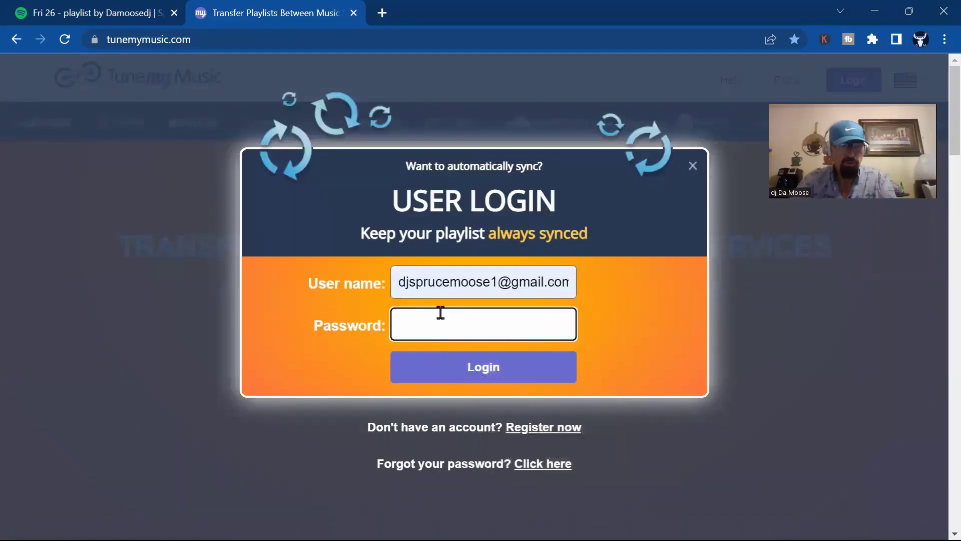
type("•")
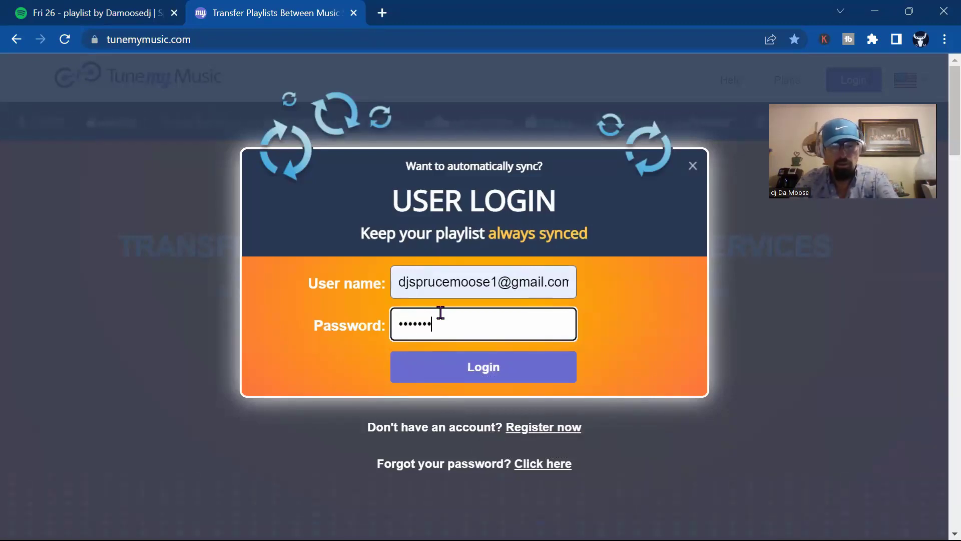
type("•")
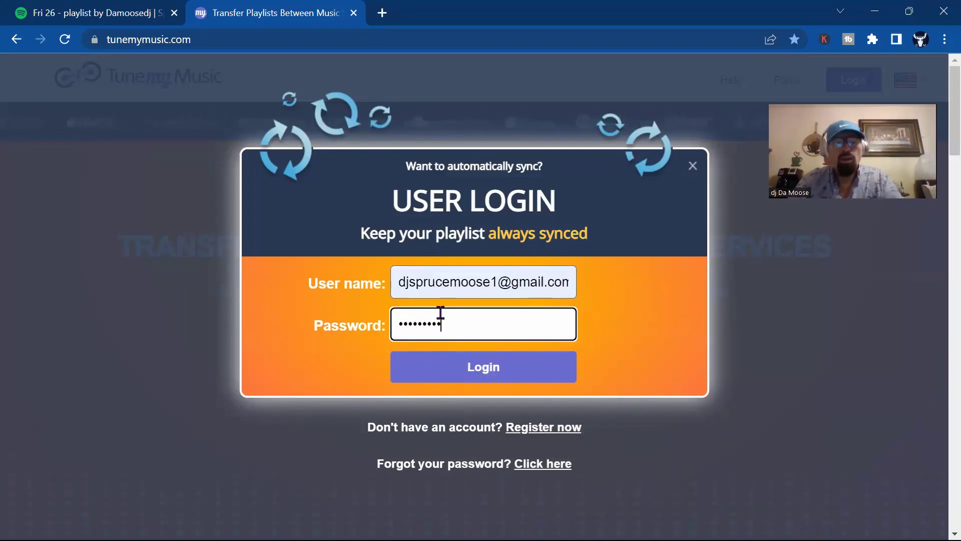
left_click(534, 372)
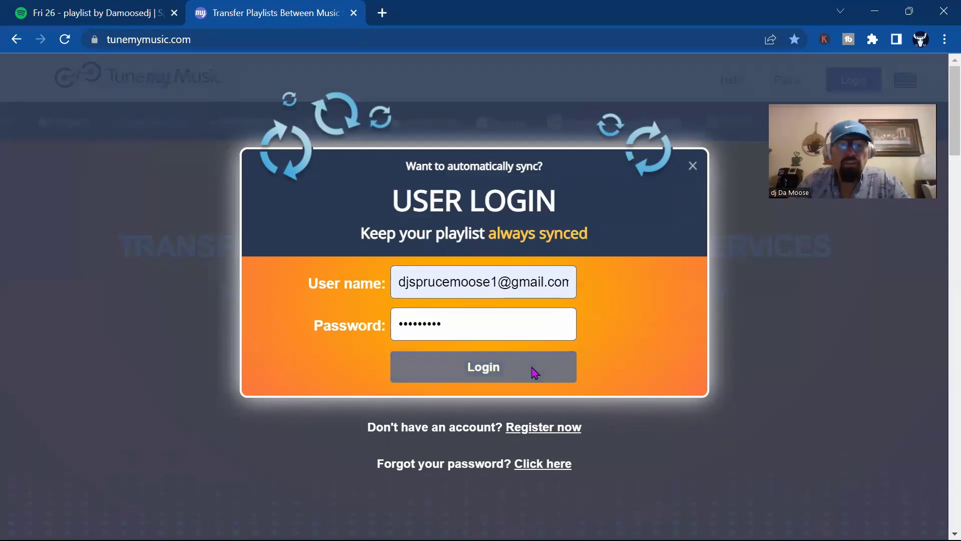
- Clear the password field, enter the account password again and log in
left_click(479, 321)
key("BackSpace")
key("BackSpace")
key("BackSpace")
key("BackSpace")
key("BackSpace")
key("BackSpace")
key("BackSpace")
key("BackSpace")
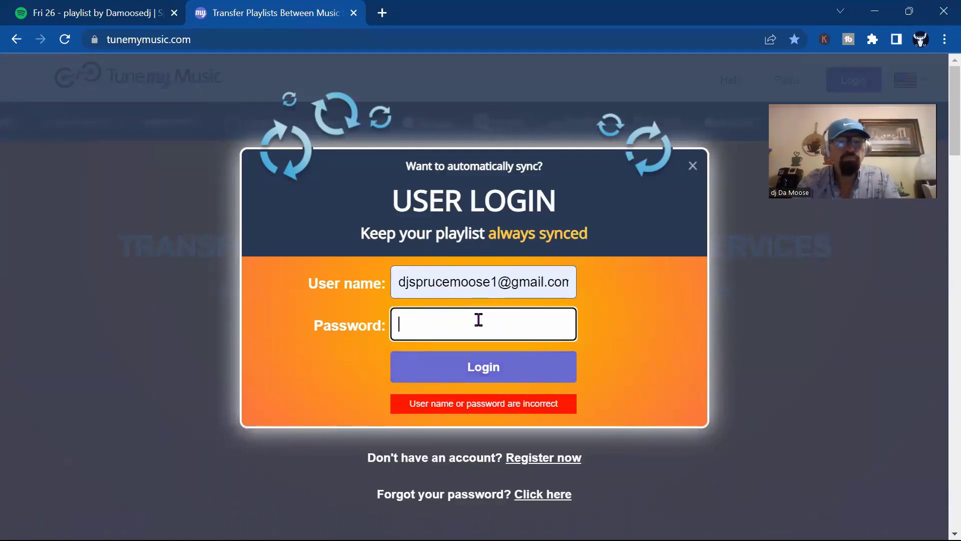
type("•")
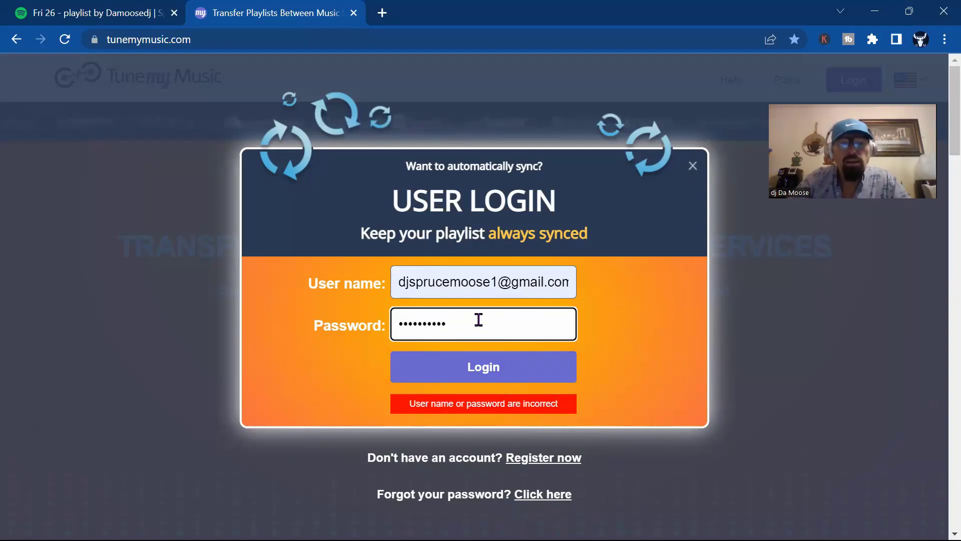
left_click(487, 365)
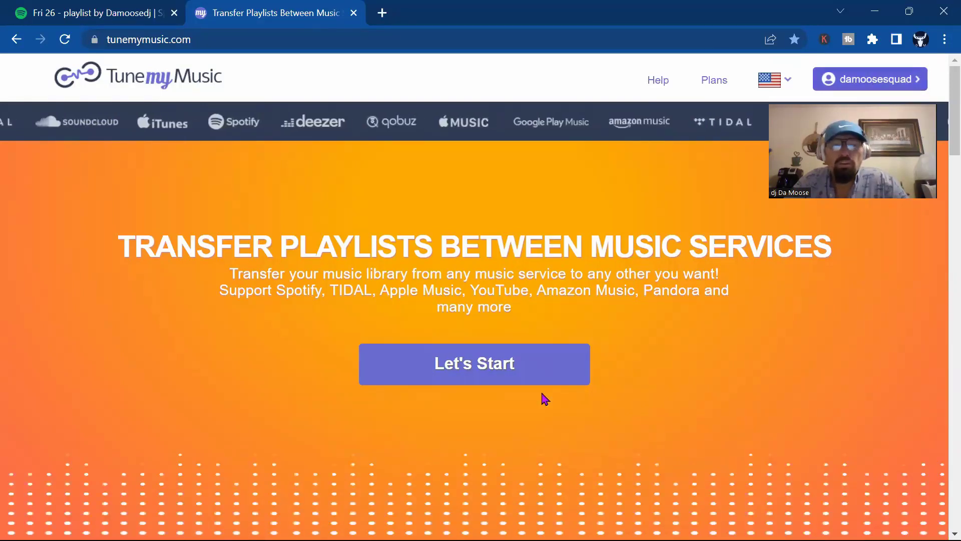
- Return from the source selection to the home page and review the music services connected to the account
left_click(449, 357)
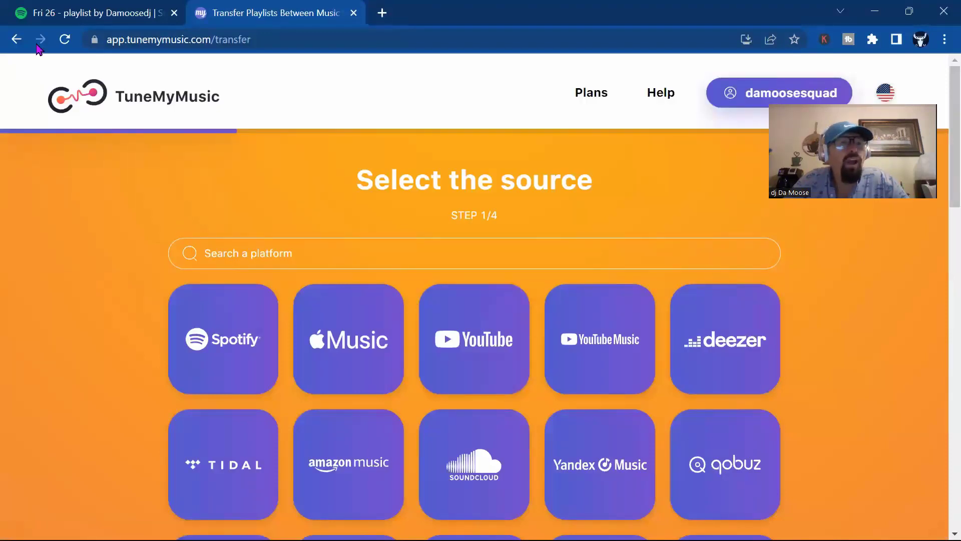
left_click(15, 44)
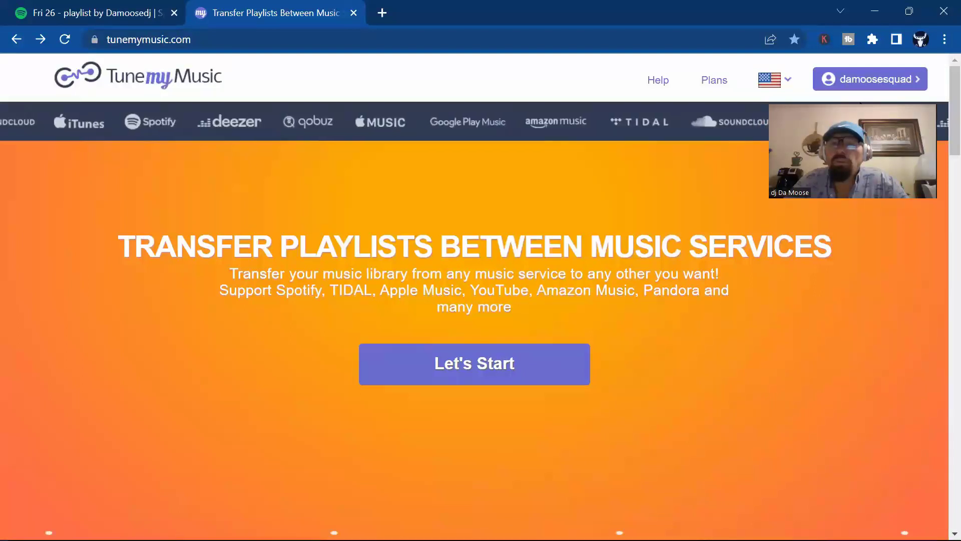
left_click(919, 80)
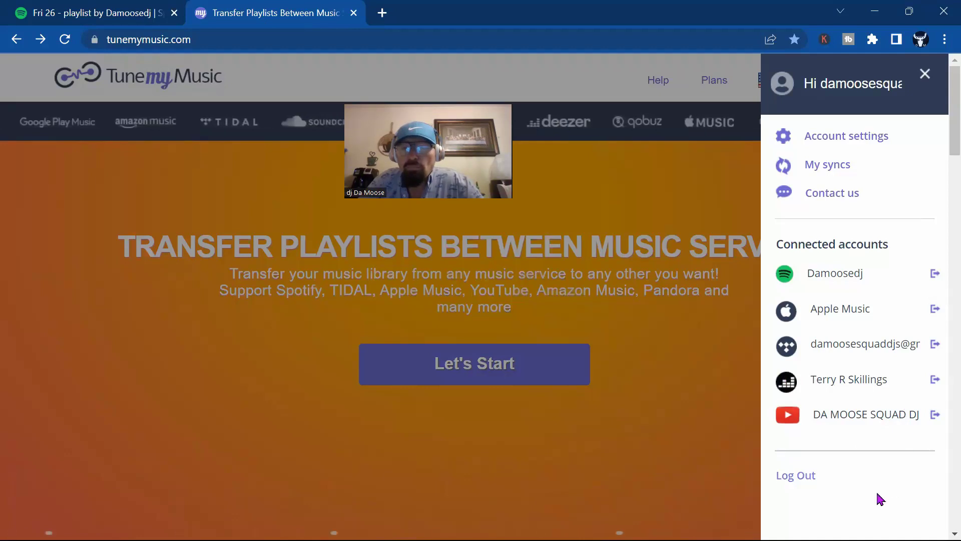
left_click(646, 422)
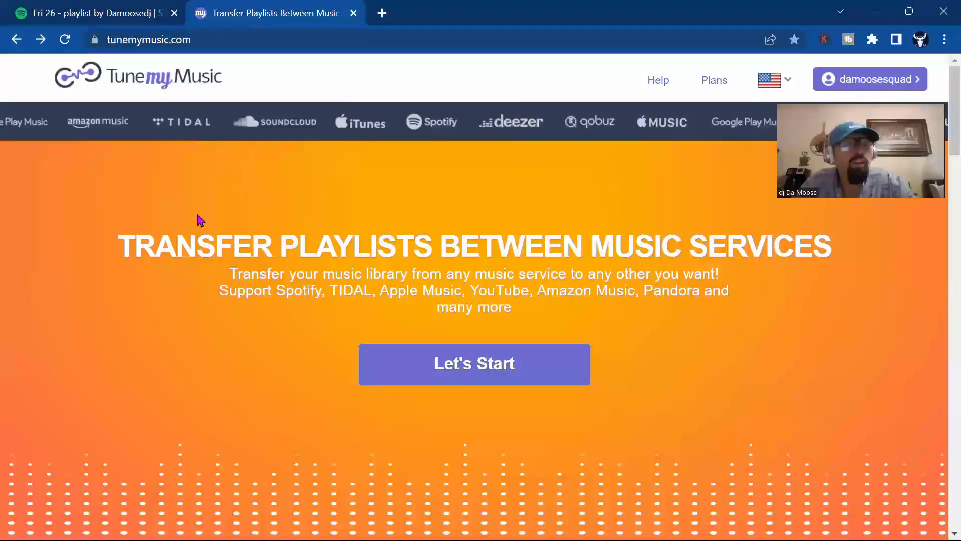
- Start a new playlist transfer
left_click(457, 368)
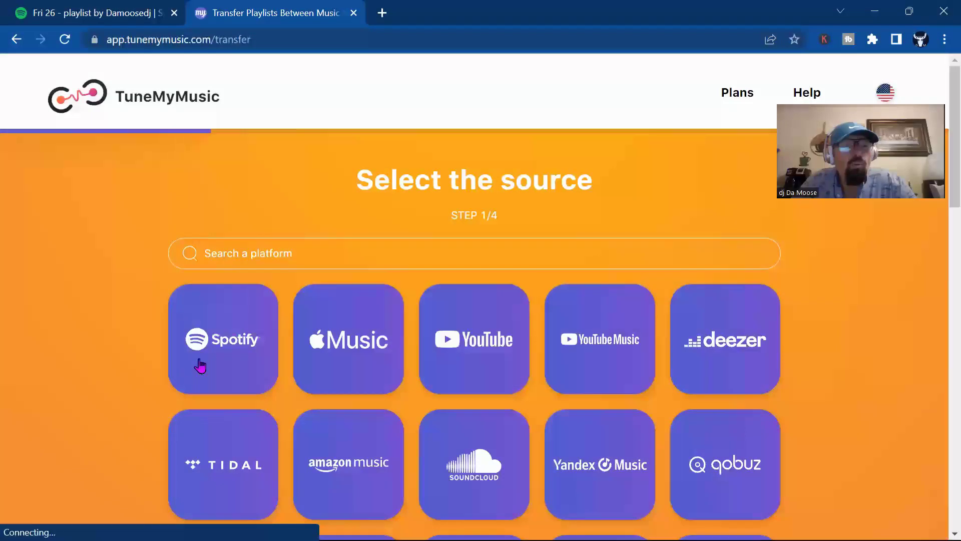
- Switch to Spotify, look through the library's playlists and open Current Top 40 Hits
left_click(100, 13)
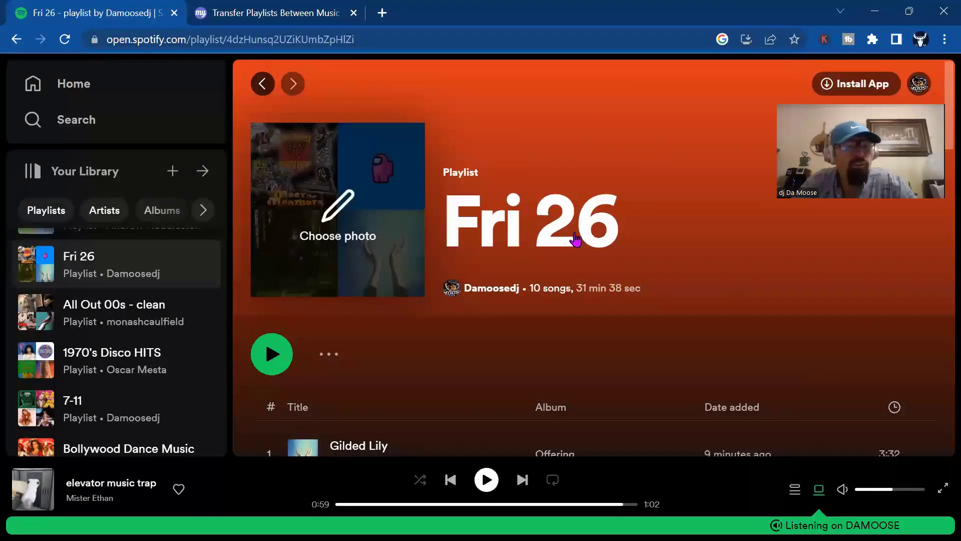
scroll(103, 291, "up", 4)
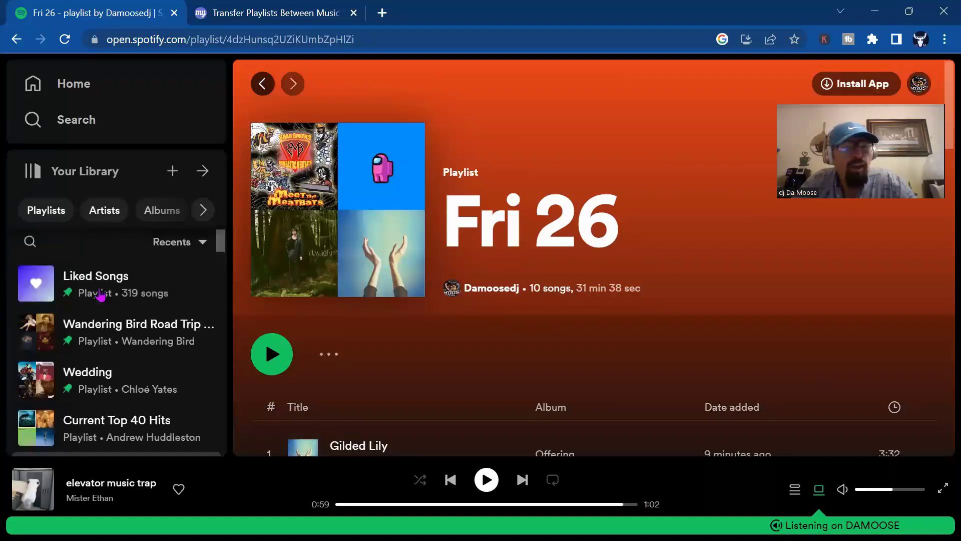
scroll(107, 350, "down", 1)
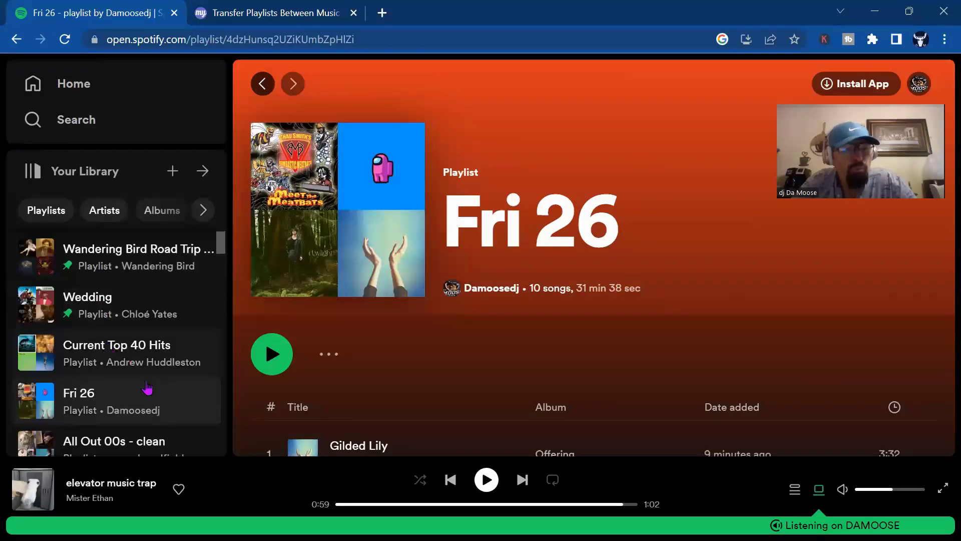
left_click(93, 349)
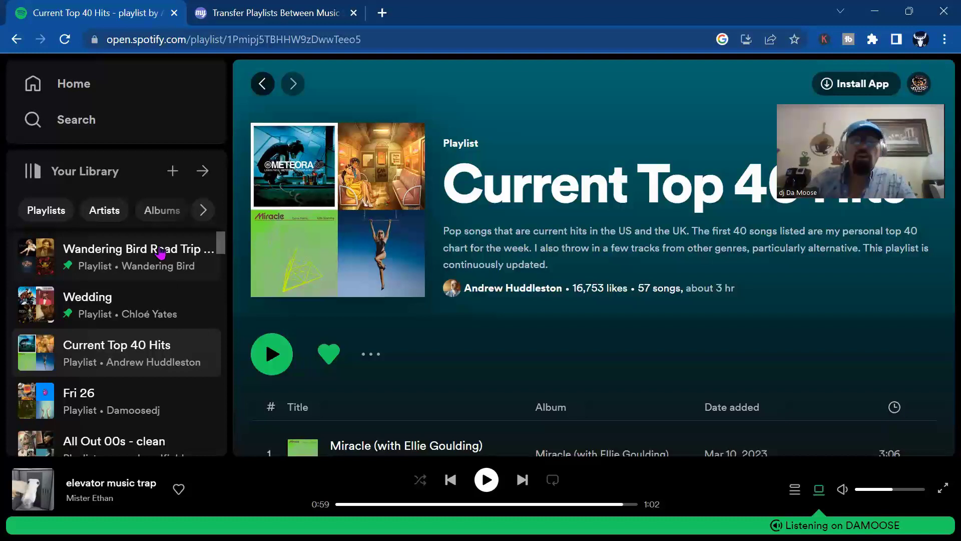
- Switch back to TuneMyMusic, choose Spotify as the source and load the playlists from the Spotify account
left_click(271, 13)
left_click(218, 364)
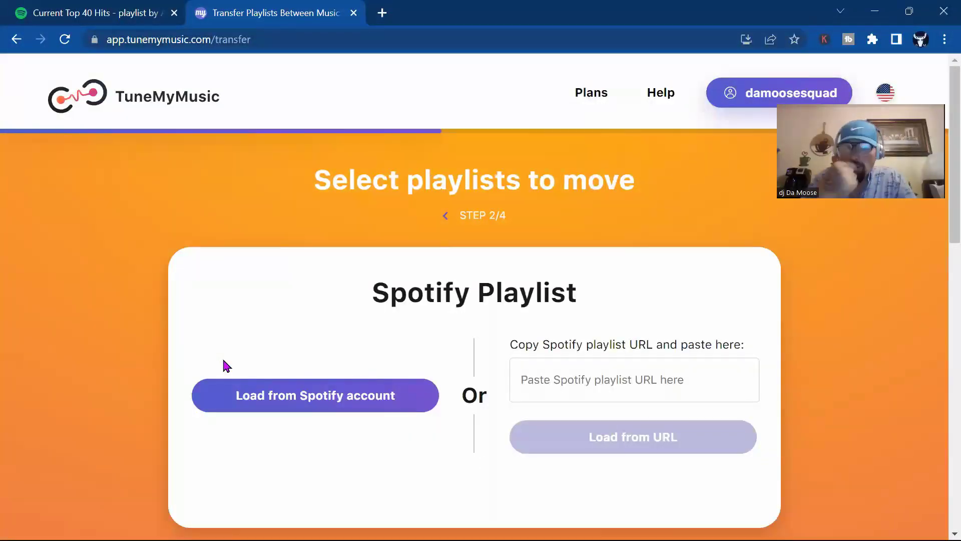
left_click(307, 401)
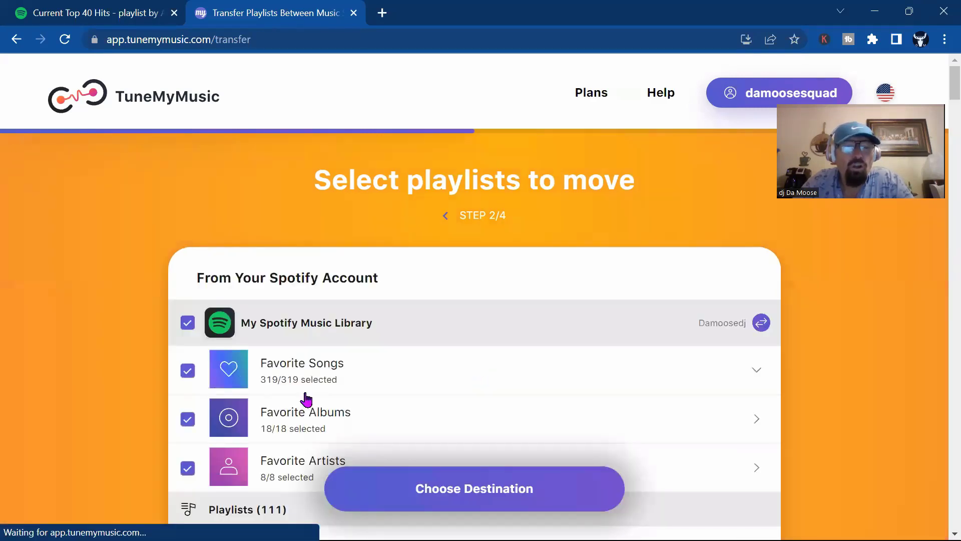
- Deselect the entire Spotify music library, select only the Fri 26 playlist and expand its tracks
scroll(182, 397, "down", 3)
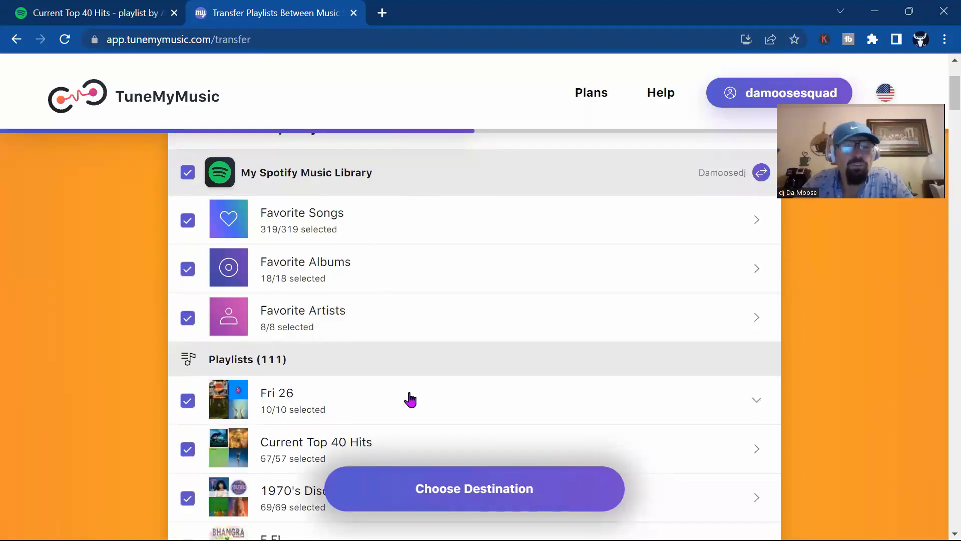
left_click_drag(302, 358, 240, 360)
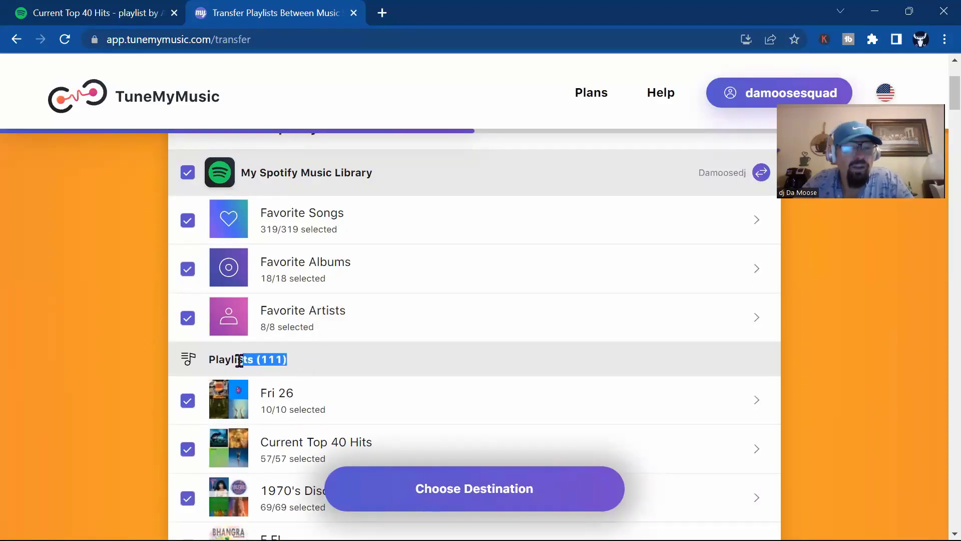
left_click(407, 358)
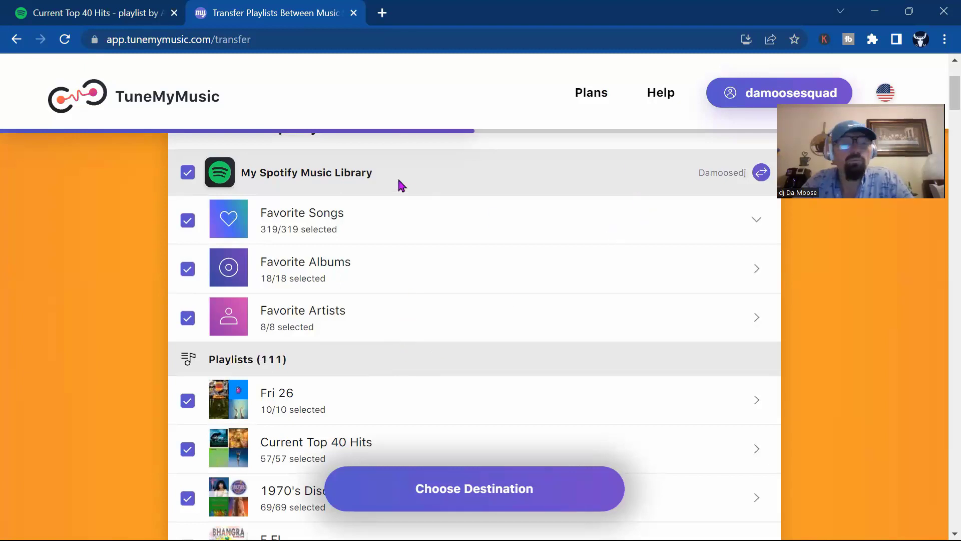
left_click(189, 174)
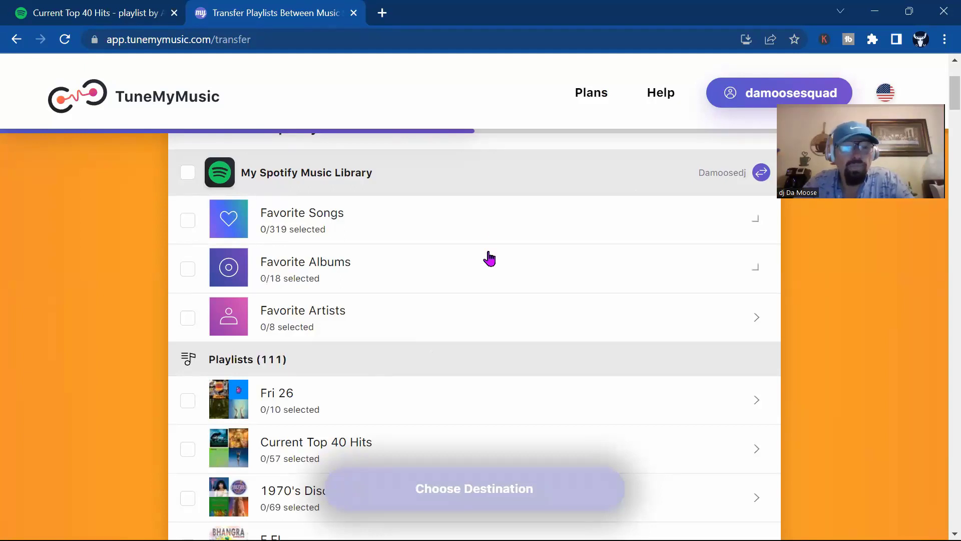
scroll(489, 258, "down", 3)
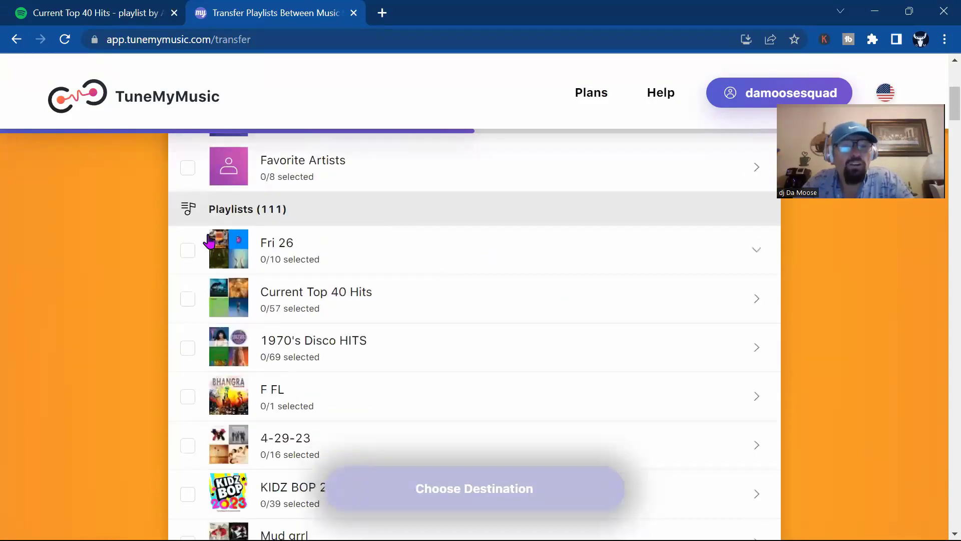
left_click(189, 252)
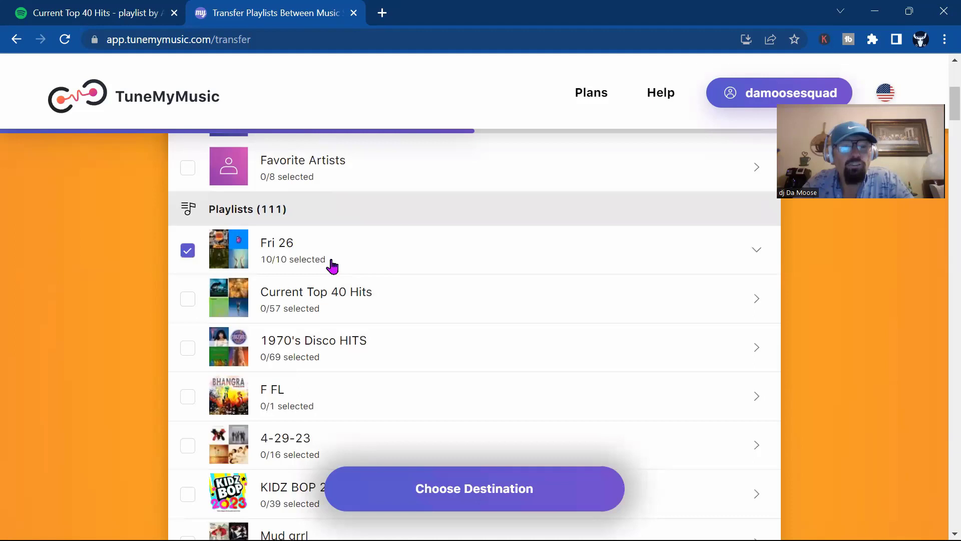
triple_click(307, 268)
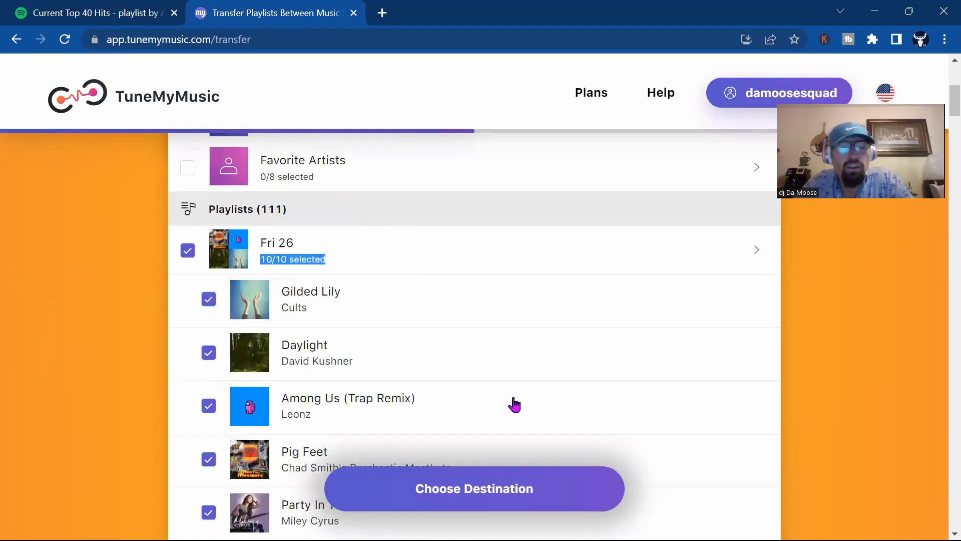
- Proceed to the destination selection and look through the available platforms down to the Share option
left_click(521, 466)
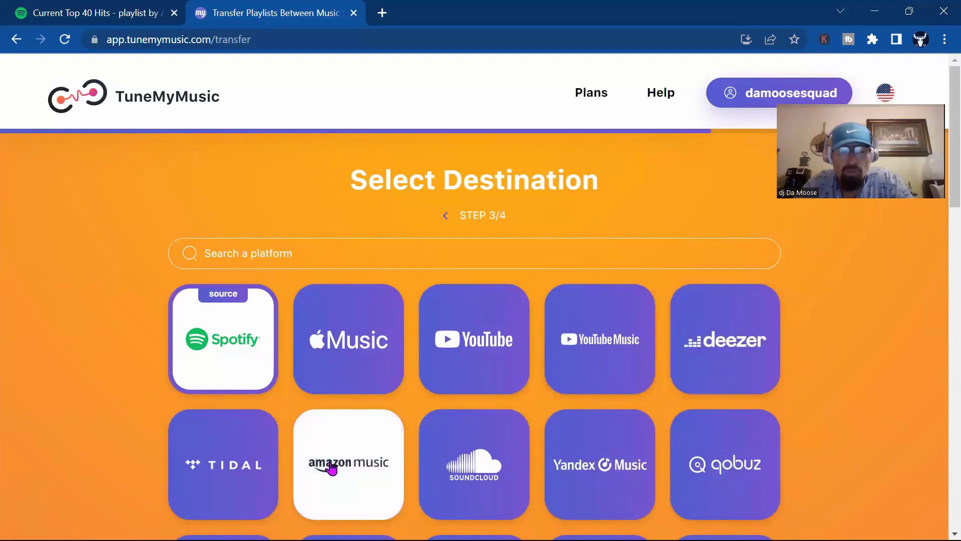
scroll(503, 245, "down", 4)
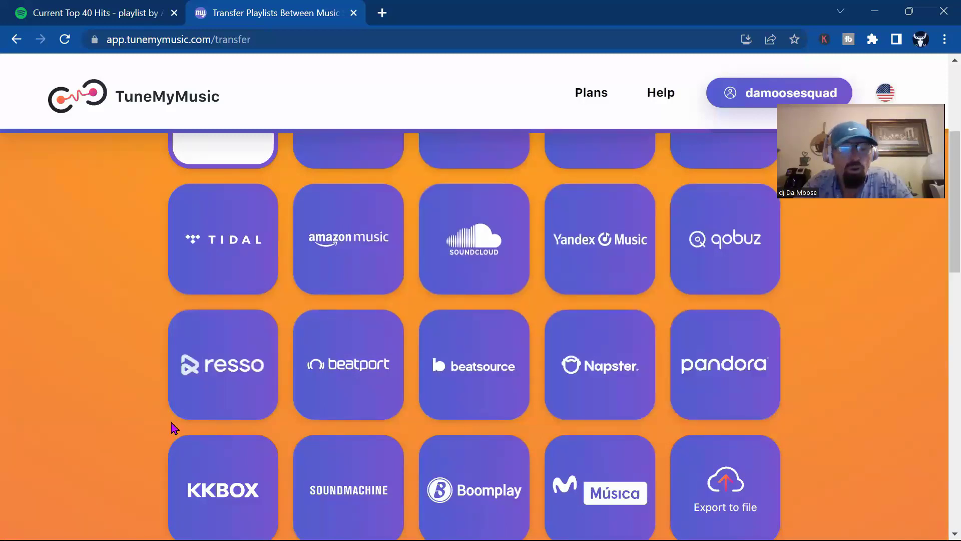
scroll(176, 428, "down", 3)
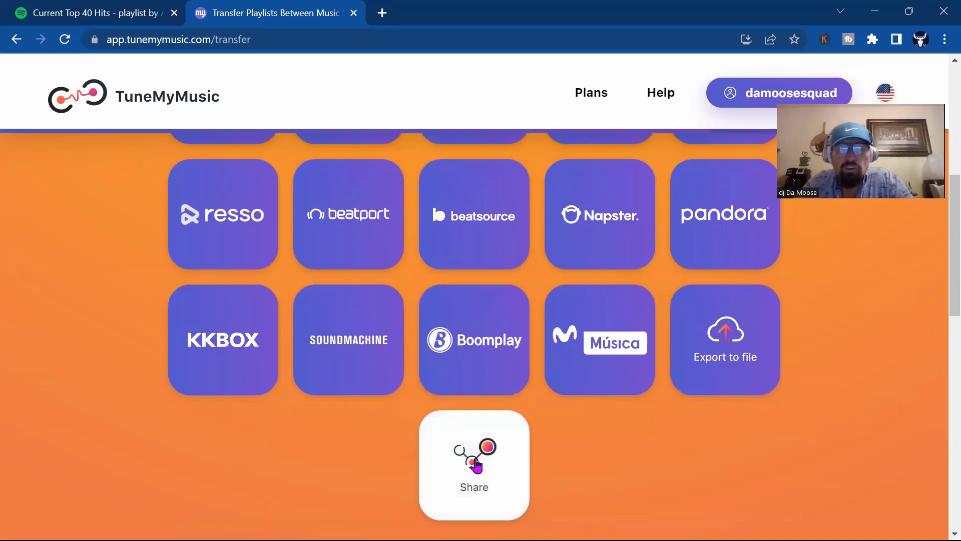
left_click(481, 477)
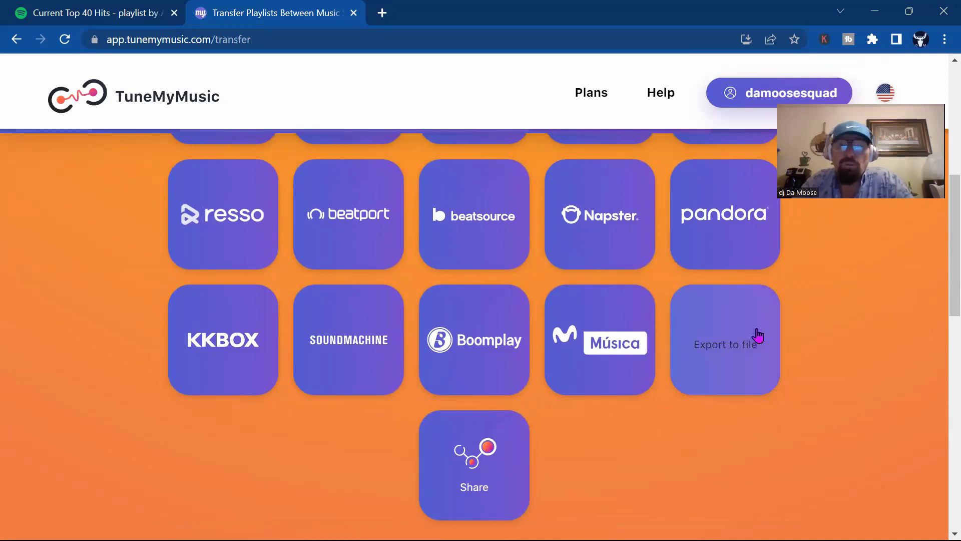
- Set the destination to a file export in TXT format and continue to the transfer summary
left_click(738, 341)
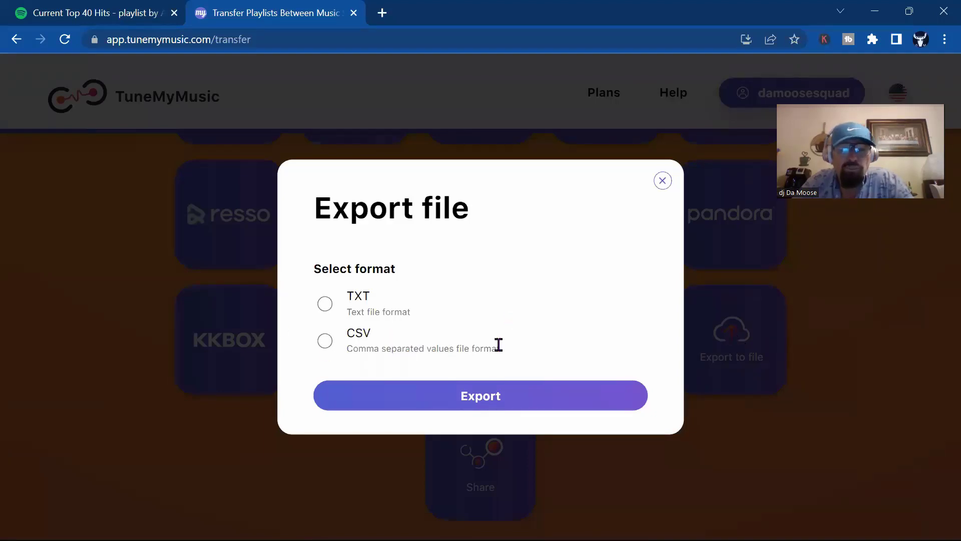
left_click_drag(503, 357, 336, 357)
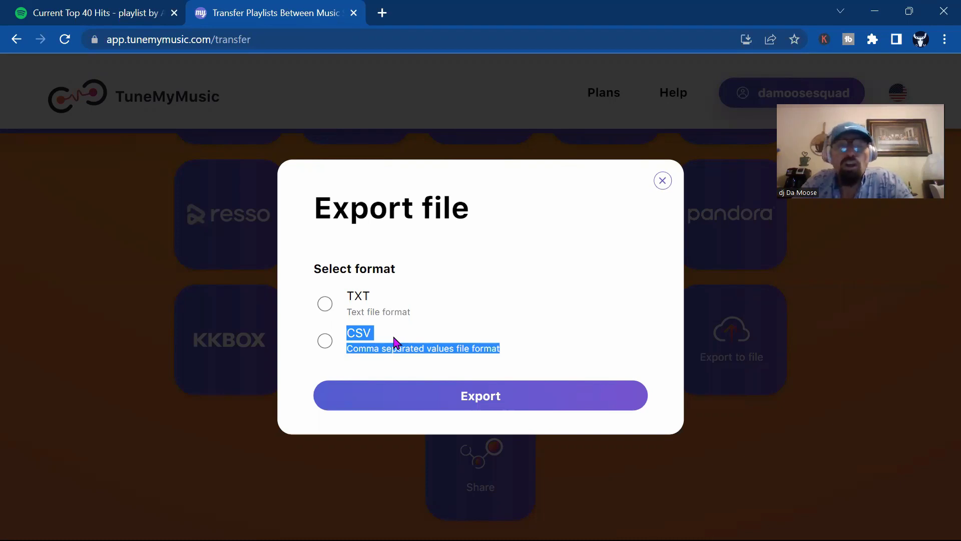
left_click(460, 297)
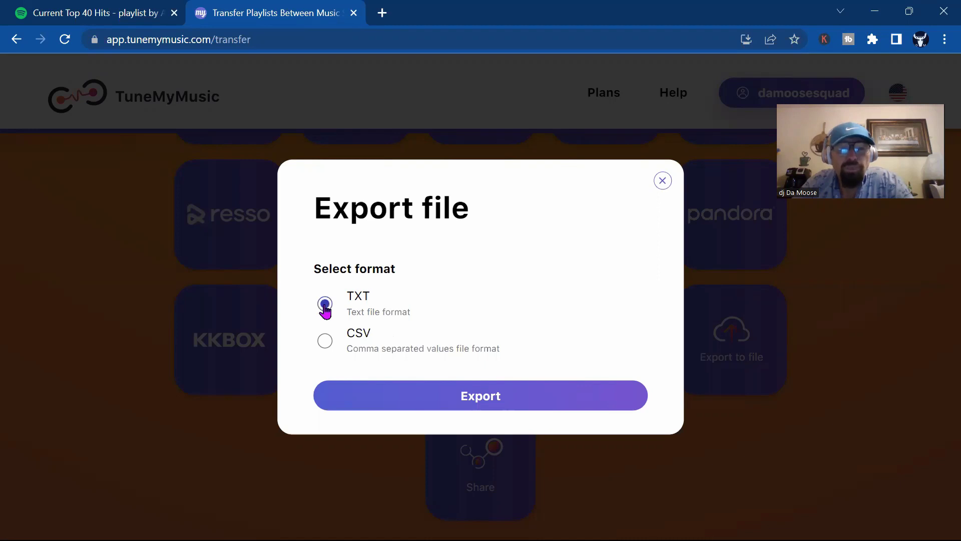
left_click(493, 397)
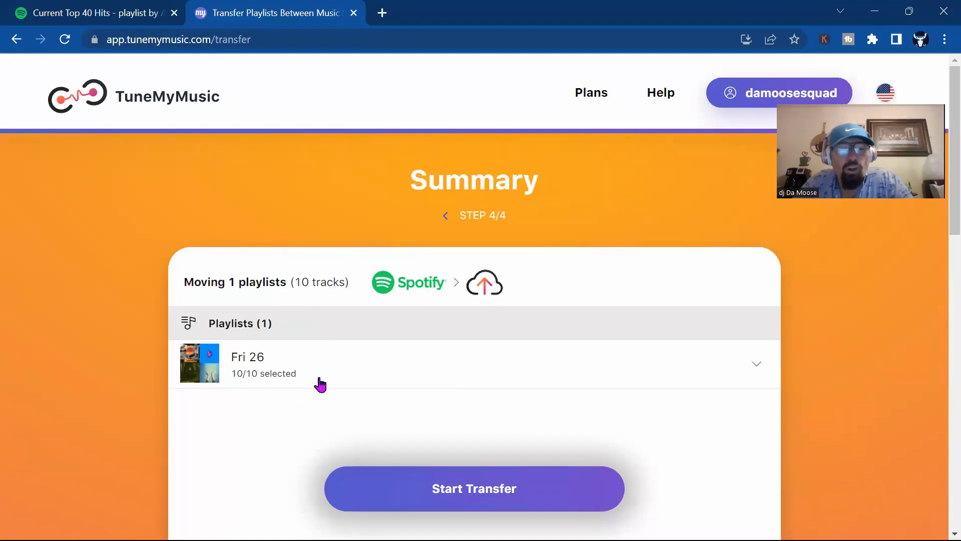
- Expand the Fri 26 playlist in the transfer summary and review its tracks from first to last
left_click_drag(317, 384, 235, 383)
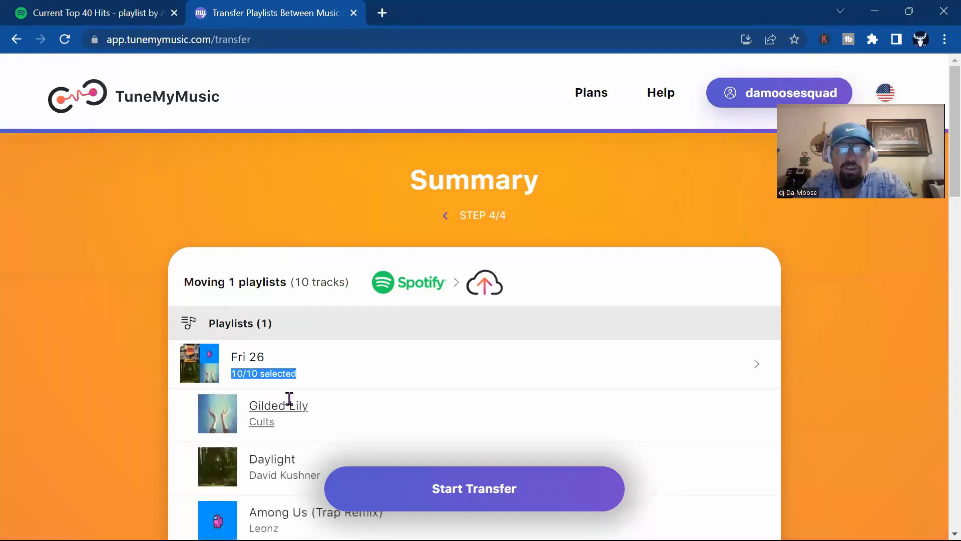
scroll(499, 378, "down", 3)
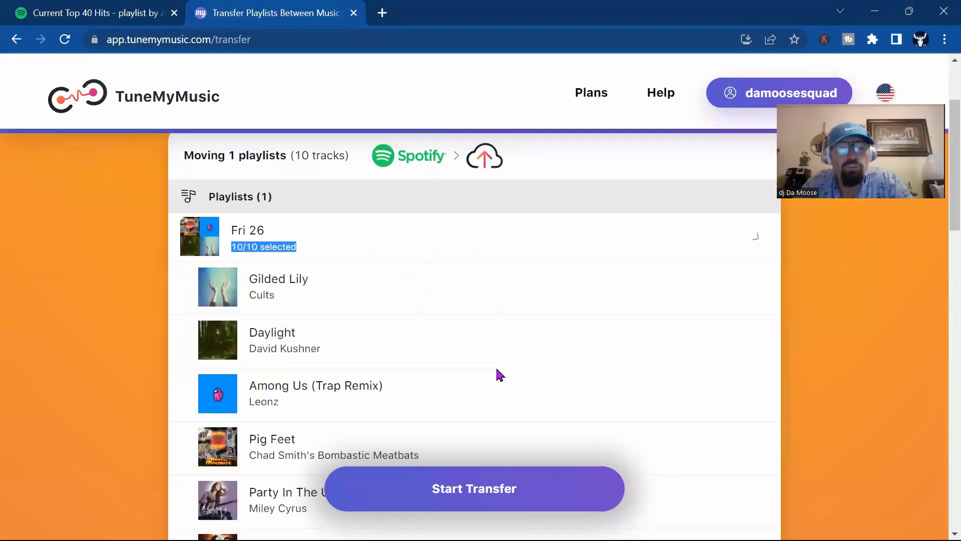
scroll(408, 267, "down", 2)
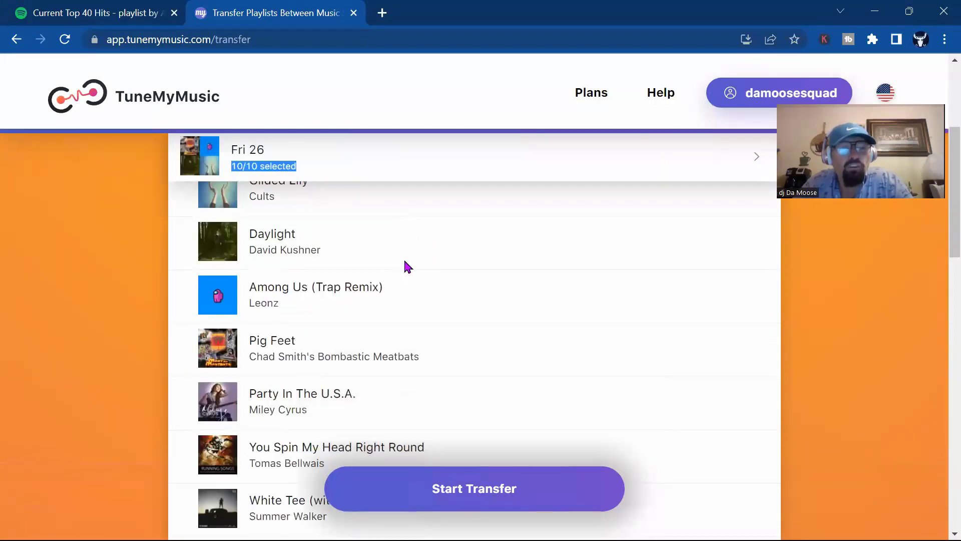
scroll(408, 267, "down", 1)
scroll(407, 267, "down", 2)
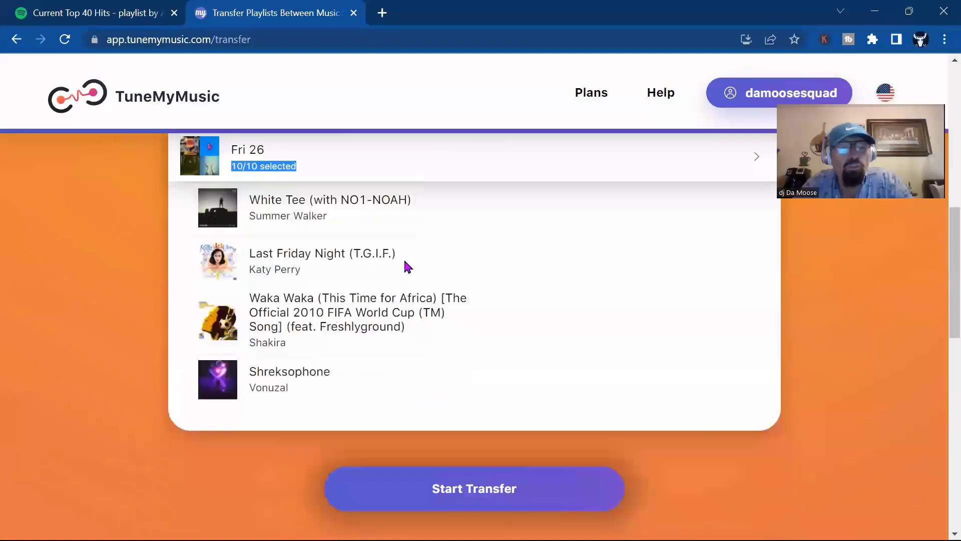
scroll(646, 394, "up", 10)
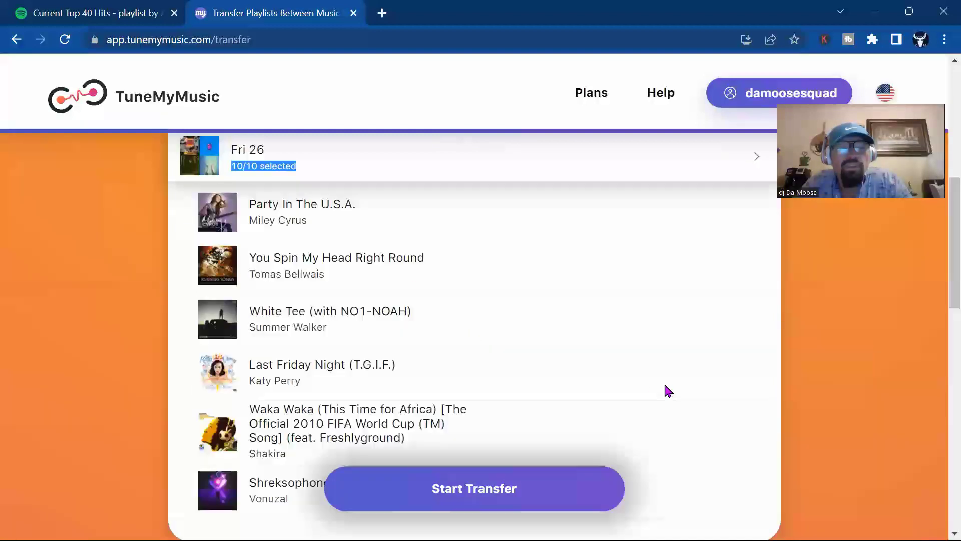
- Check the contents of the Downloads folder in File Explorer before the transfer and close the window
left_click(873, 15)
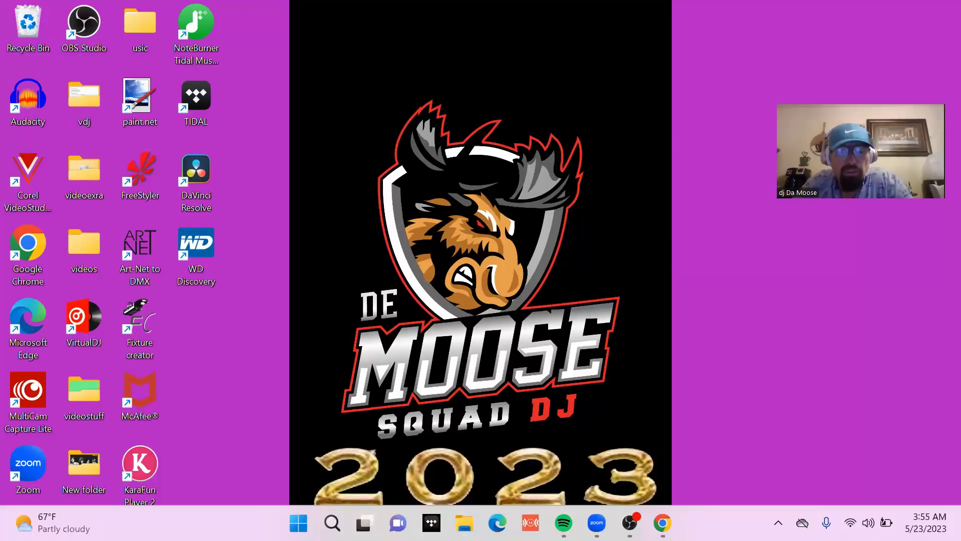
left_click(465, 522)
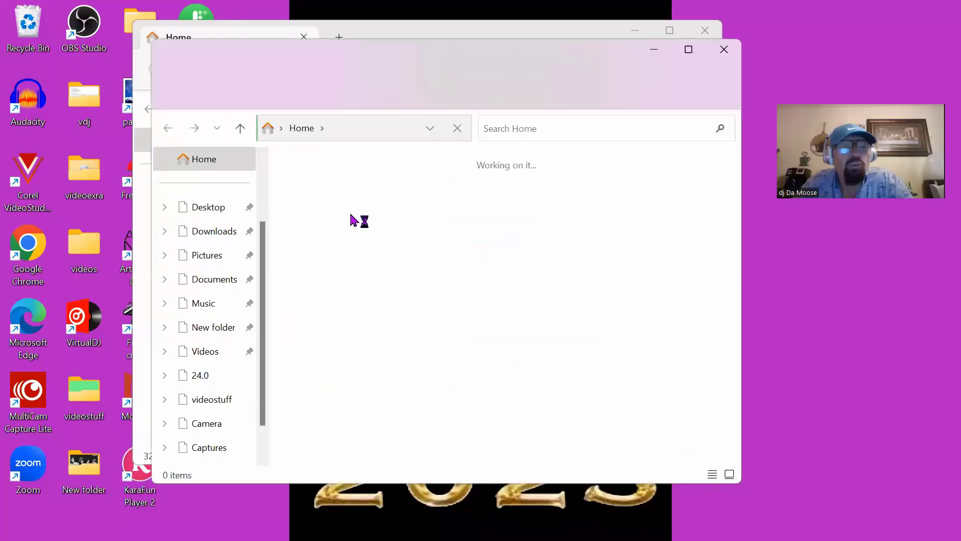
left_click(724, 49)
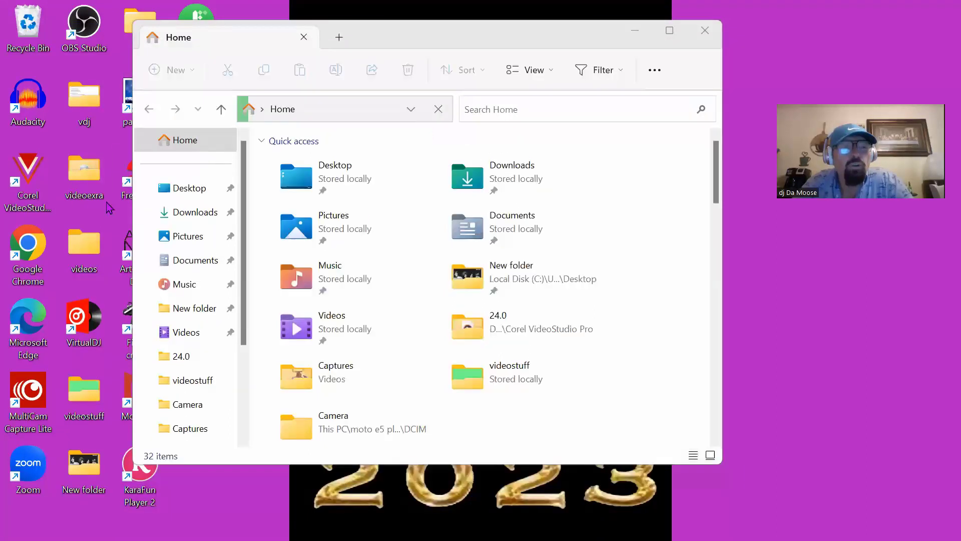
left_click(188, 211)
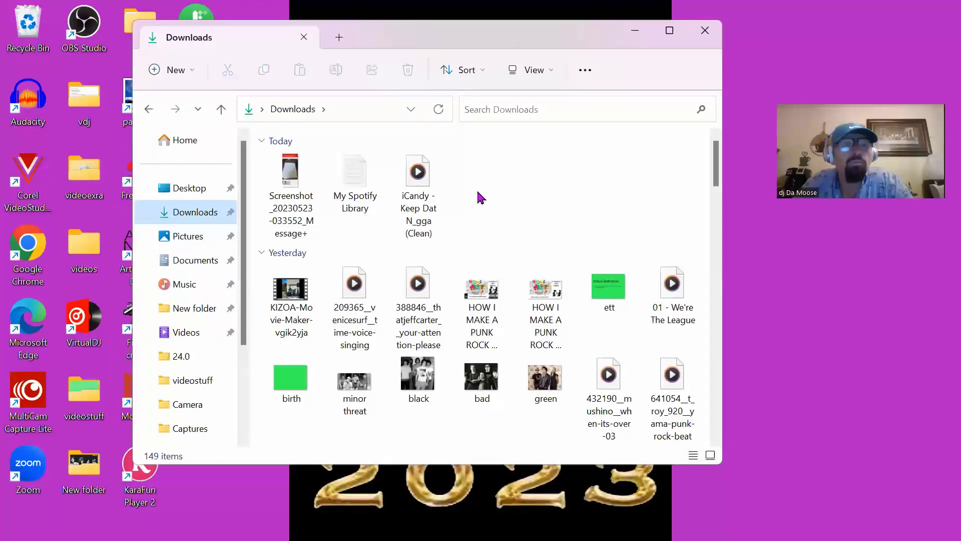
left_click(705, 30)
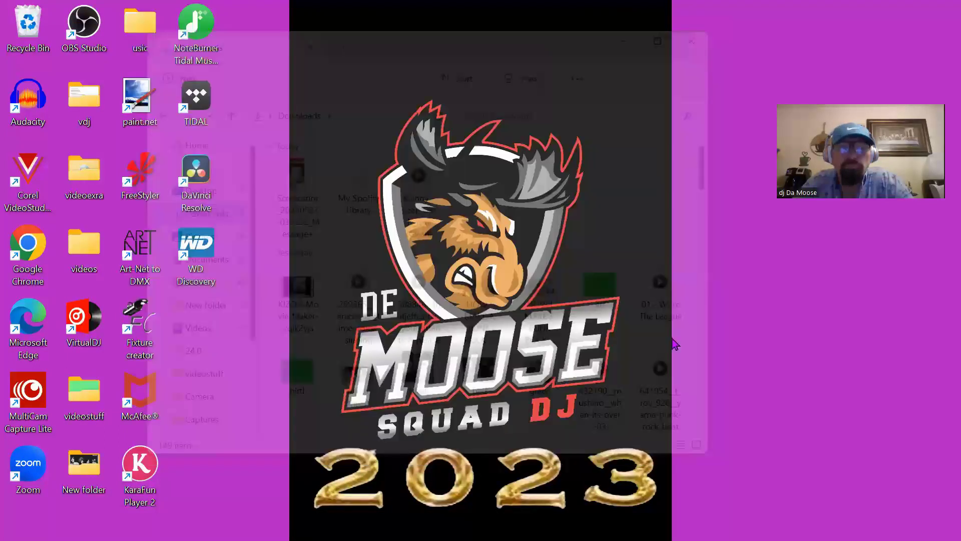
- Switch back to TuneMyMusic in Chrome and start the transfer of the Fri 26 playlist to a text file
left_click(653, 509)
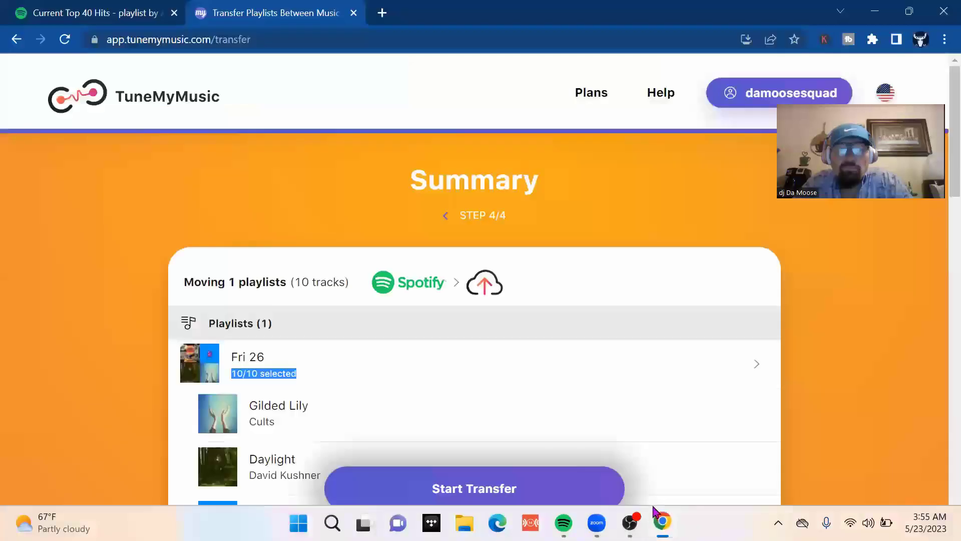
left_click(503, 494)
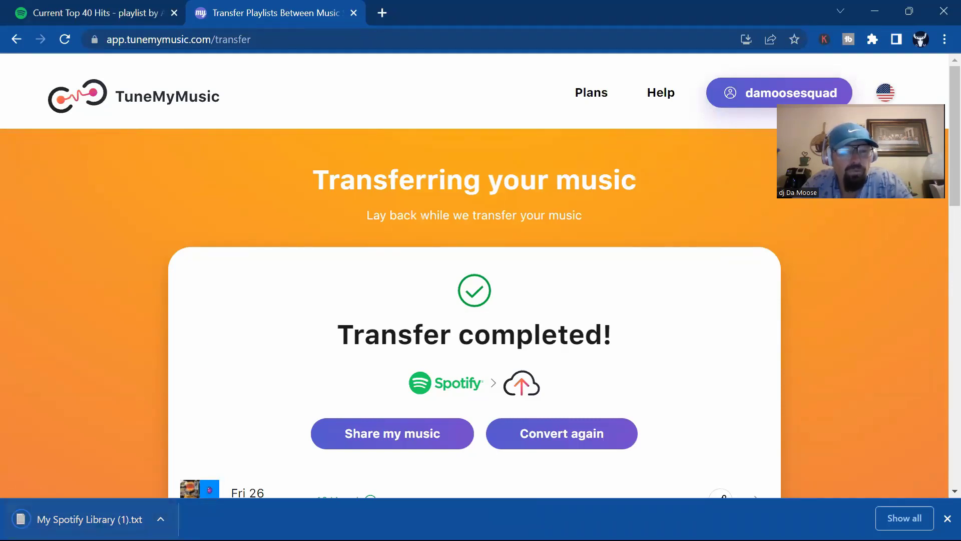
- Open the exported My Spotify Library (1) file from the Downloads folder in Notepad, leaving only its window open on the desktop
left_click(884, 15)
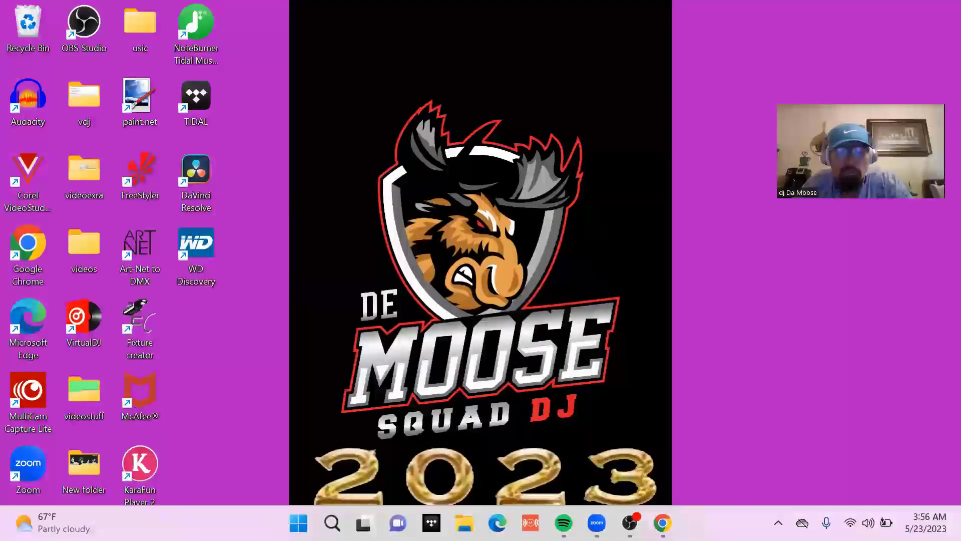
left_click(464, 523)
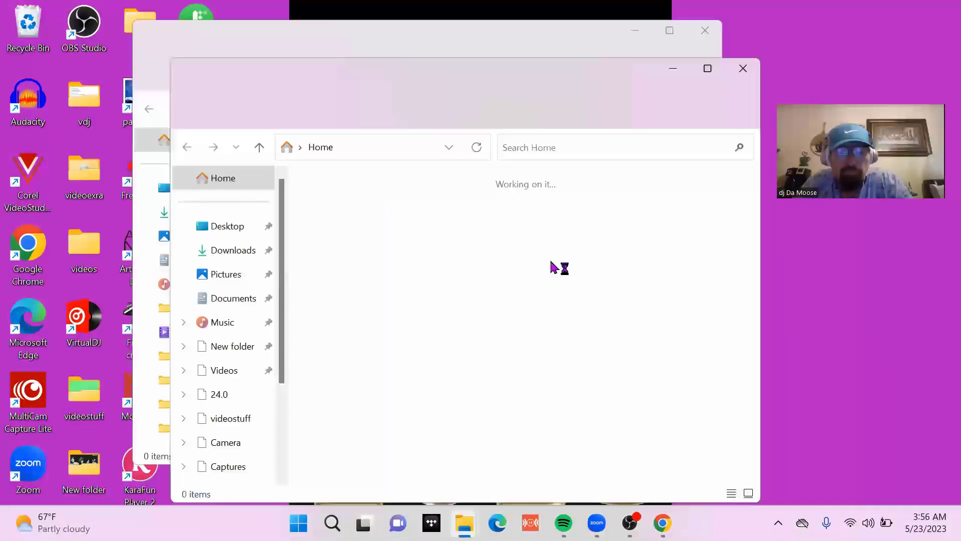
left_click(757, 70)
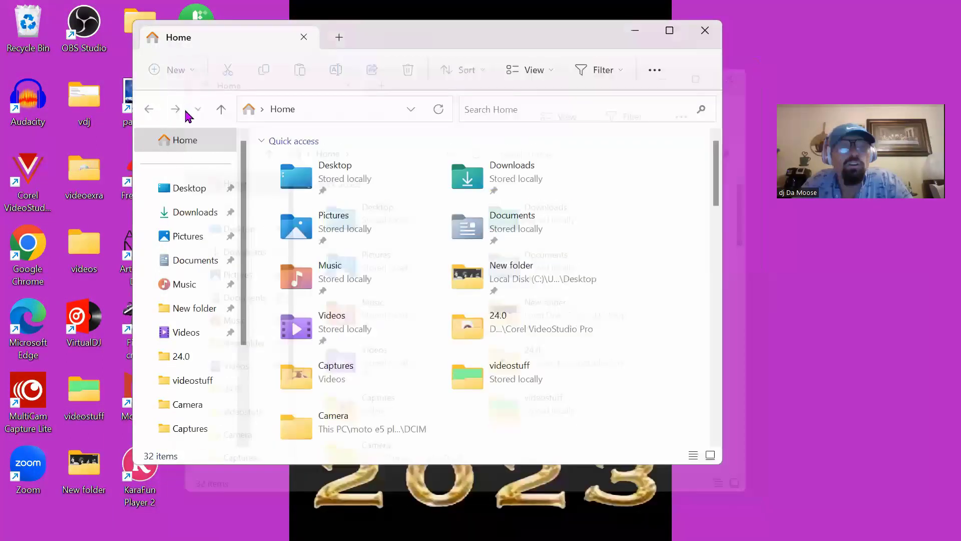
left_click(182, 214)
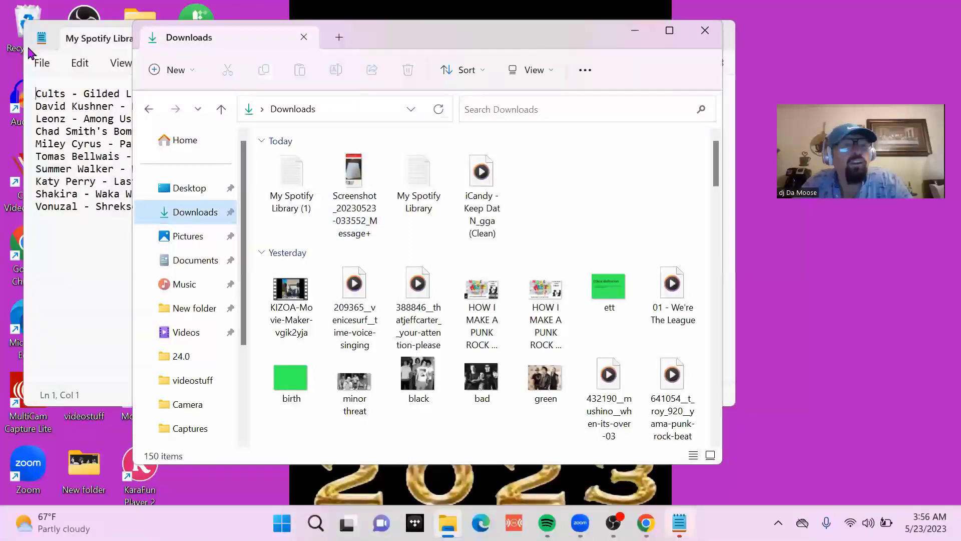
left_click(704, 34)
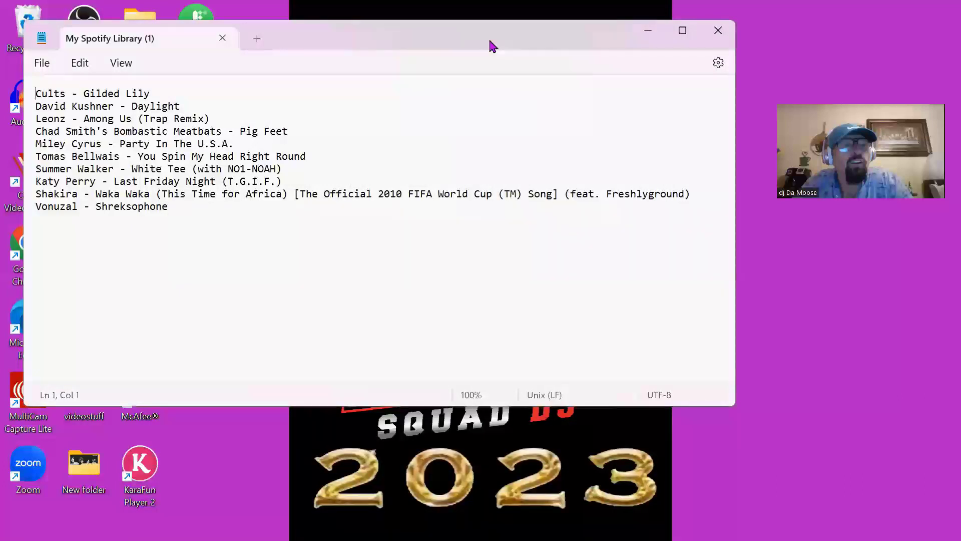
left_click_drag(491, 45, 655, 100)
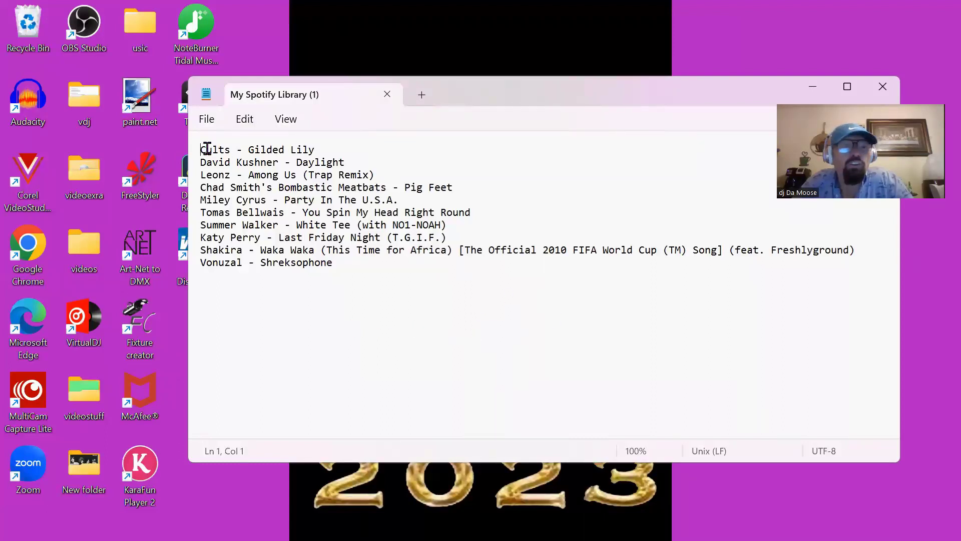
- Print one portrait color copy of the song list on the Brother MFC-J835DW Printer
left_click(207, 119)
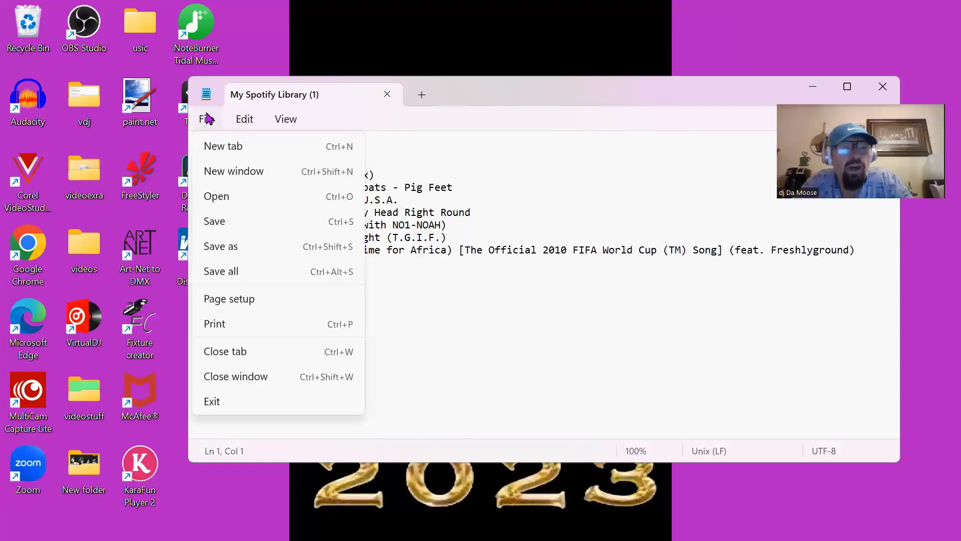
left_click(222, 324)
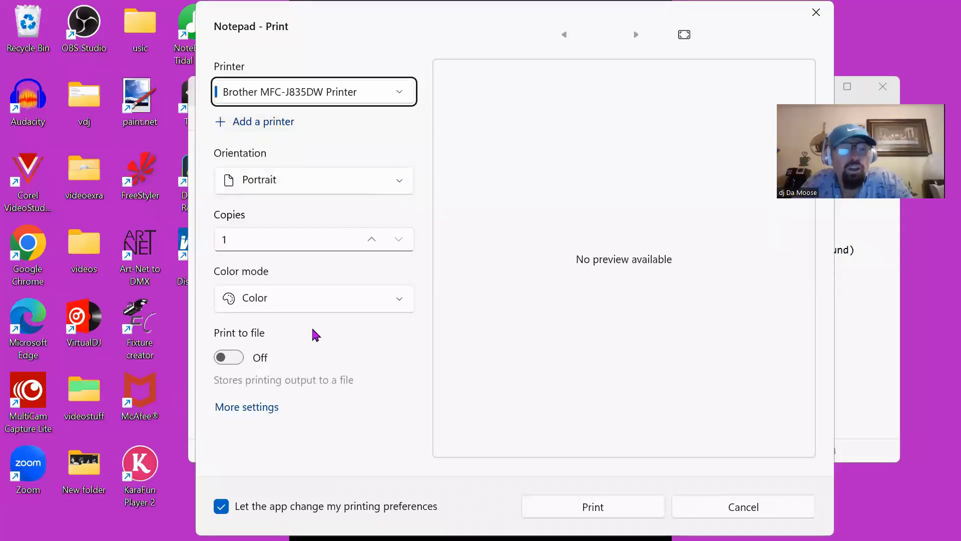
left_click(607, 512)
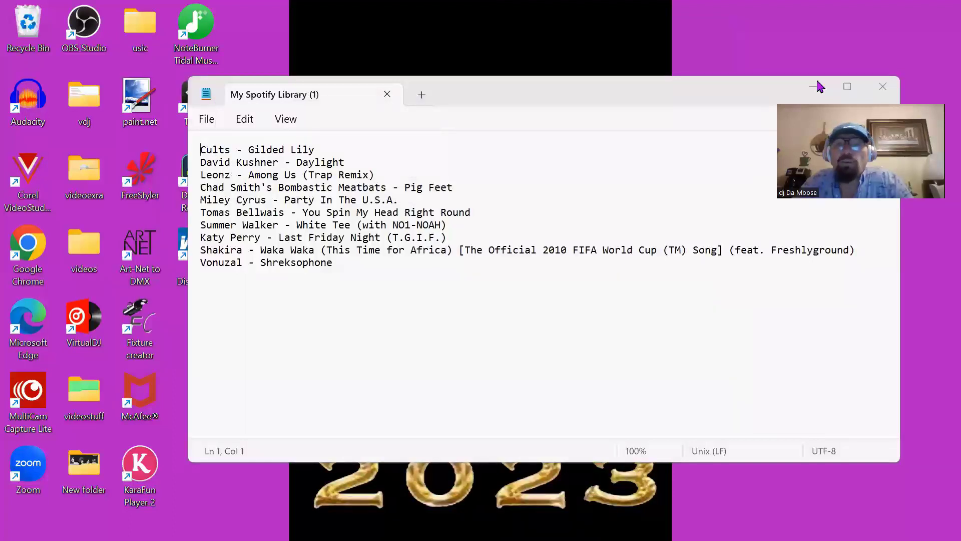
- Minimize the Notepad window with the song list and close it
key("super+Down")
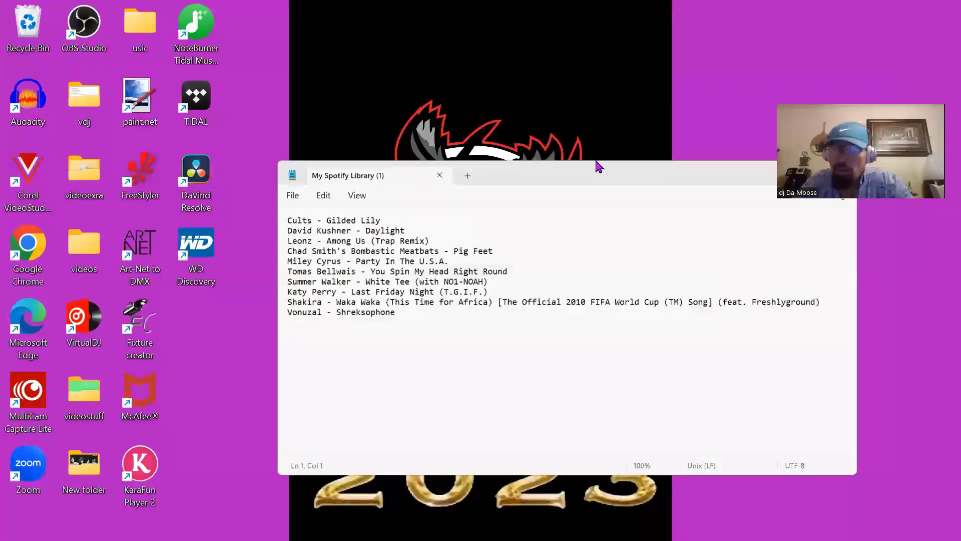
key("super+Down")
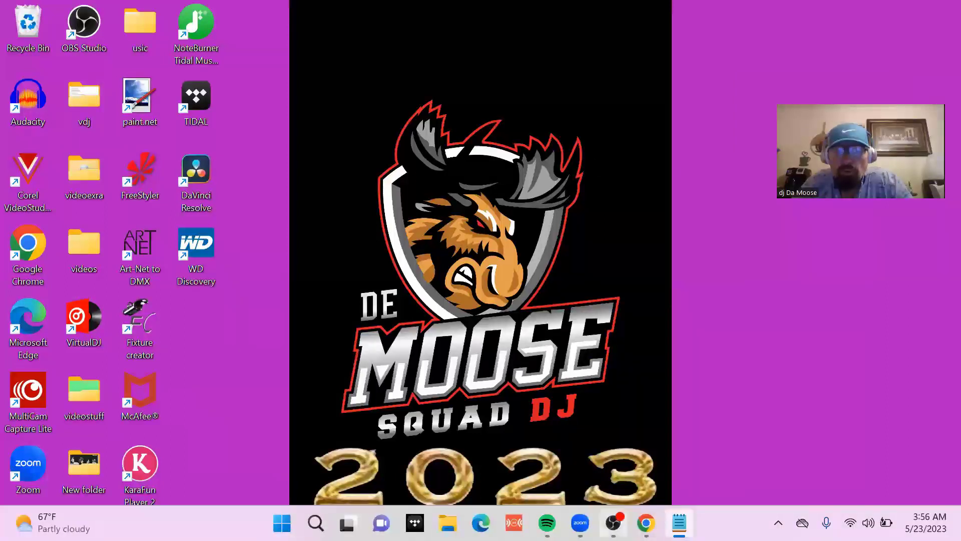
mouse_move(679, 522)
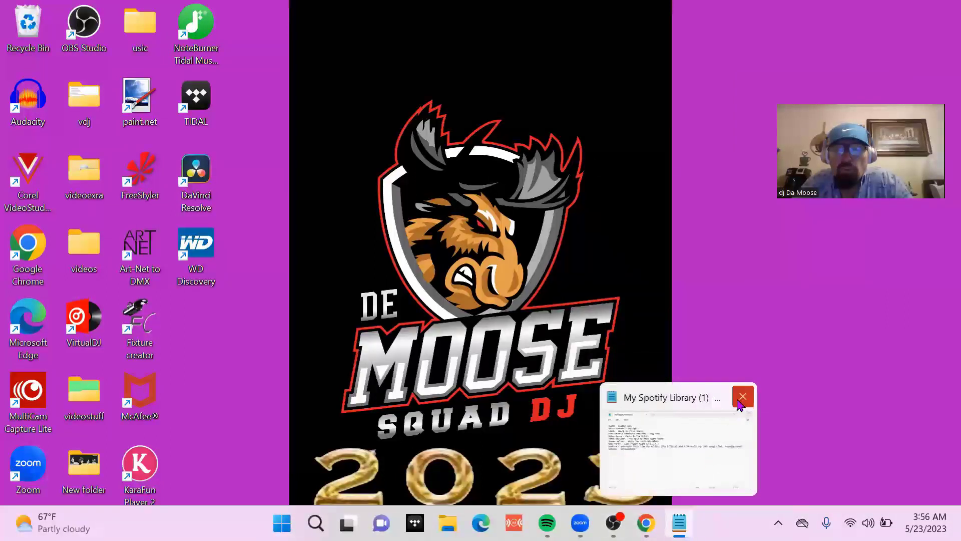
left_click(743, 397)
- Switch back to Chrome and open the BPM Supreme site in a new tab
left_click(662, 523)
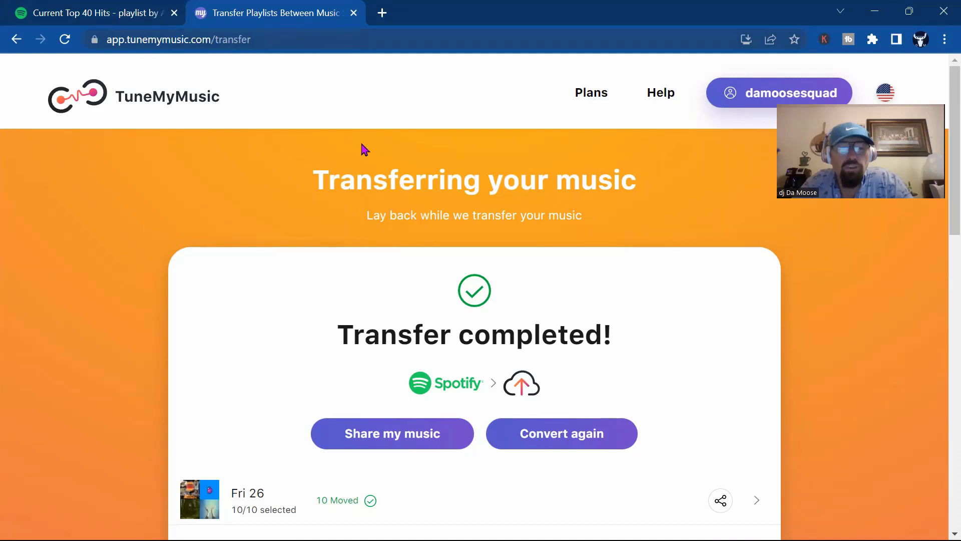
left_click(382, 12)
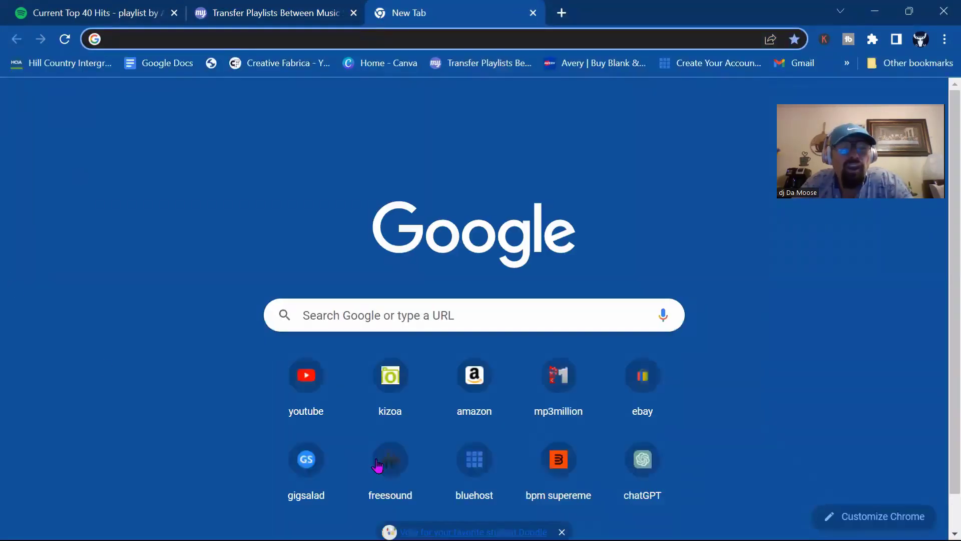
left_click(557, 458)
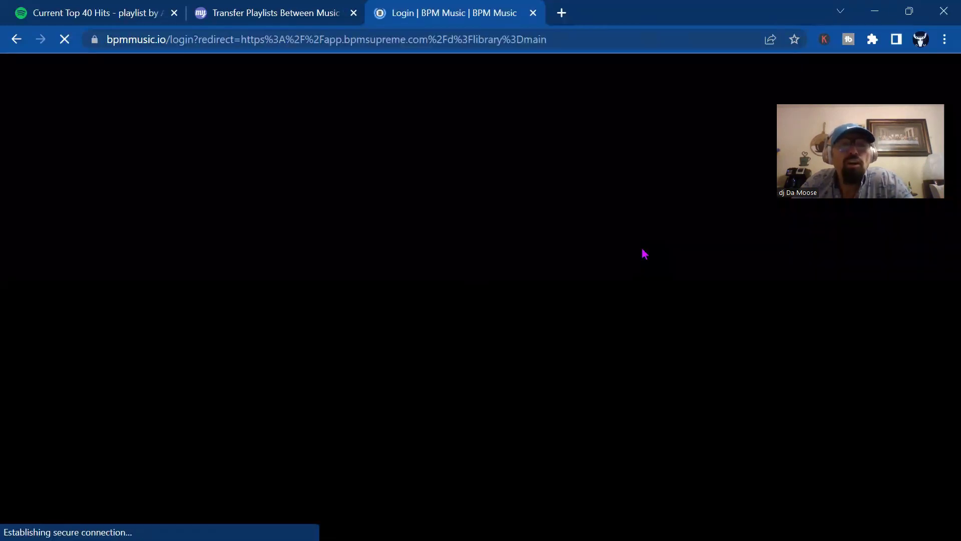
- Log in to BPM Music with the account e-mail and password
left_click(85, 308)
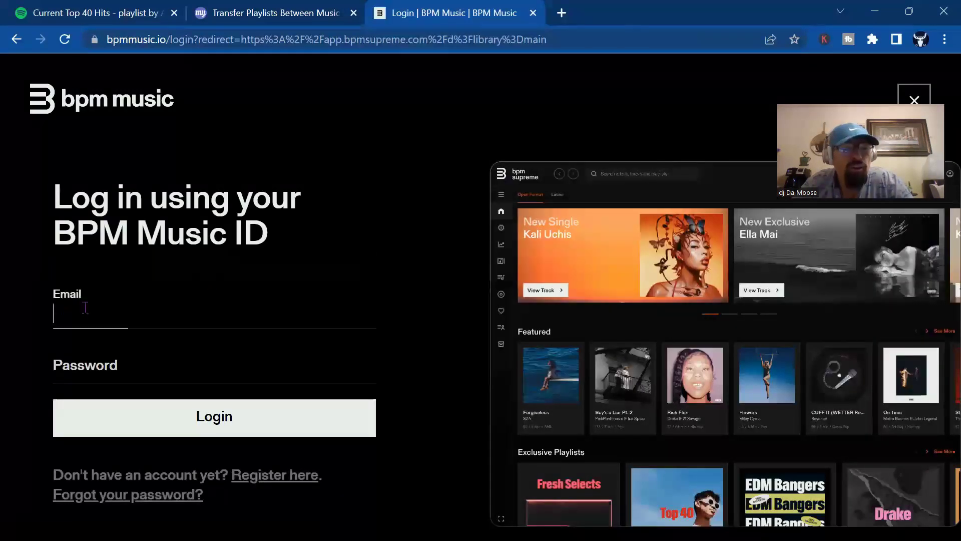
type("dj")
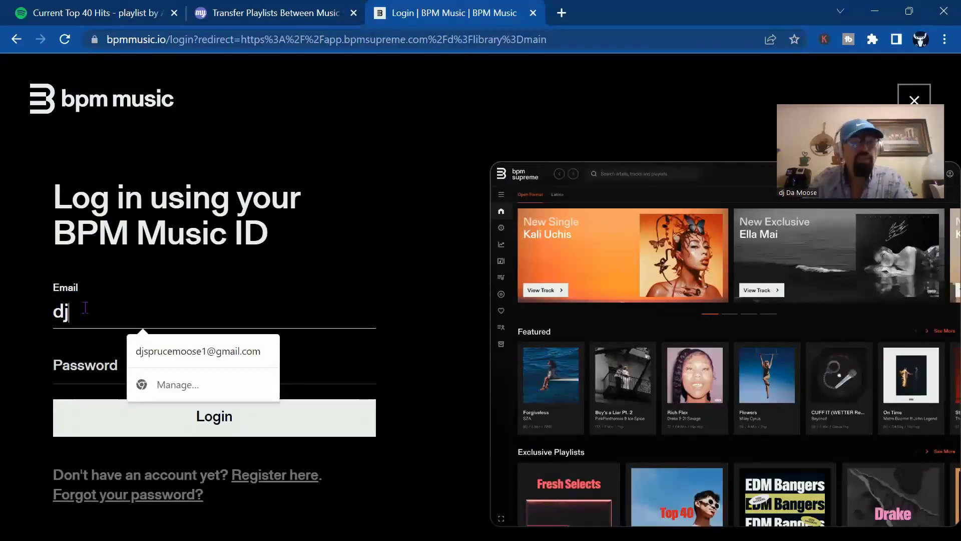
left_click(236, 351)
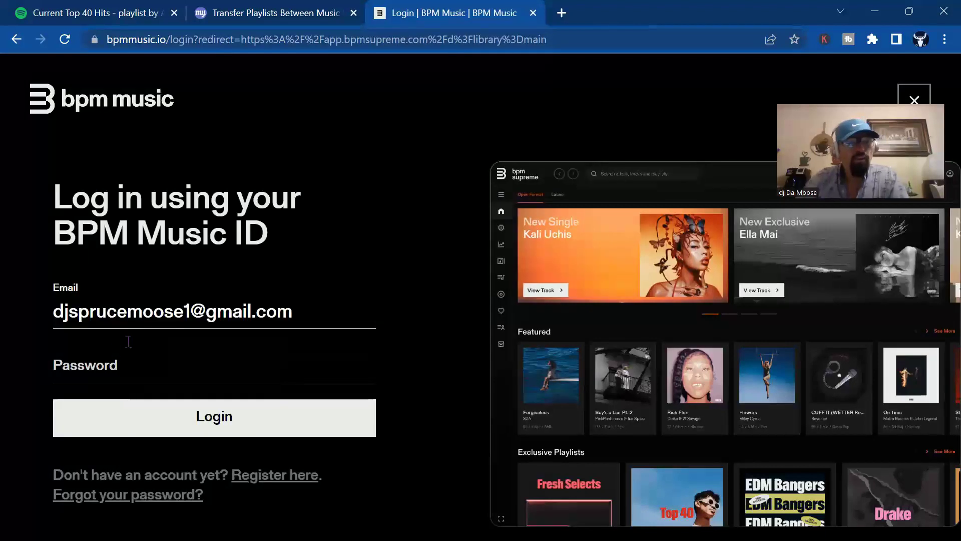
left_click(116, 356)
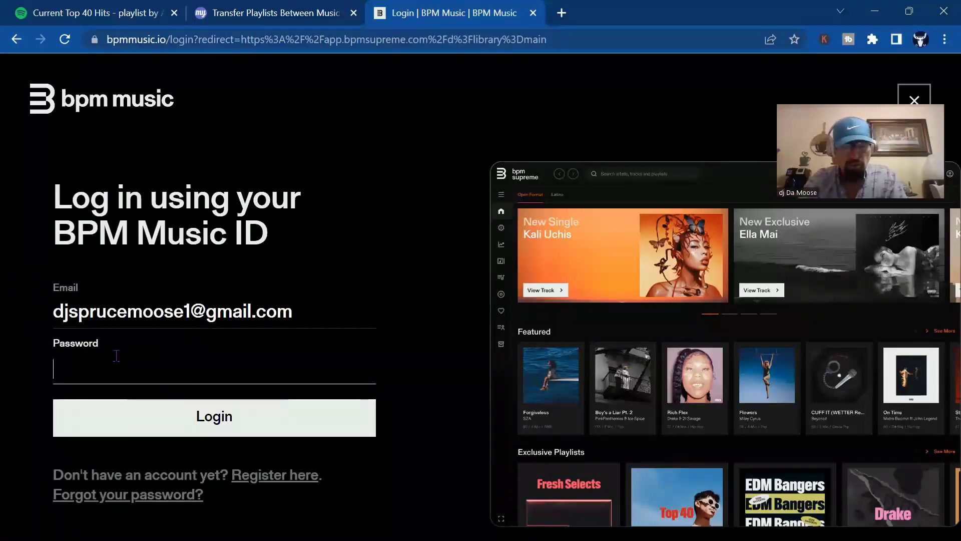
type("•••••")
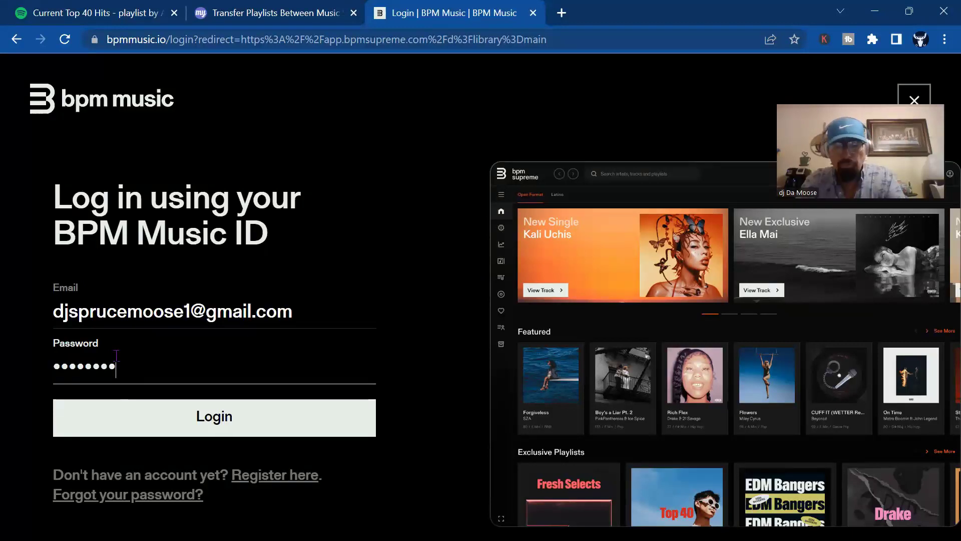
left_click(150, 414)
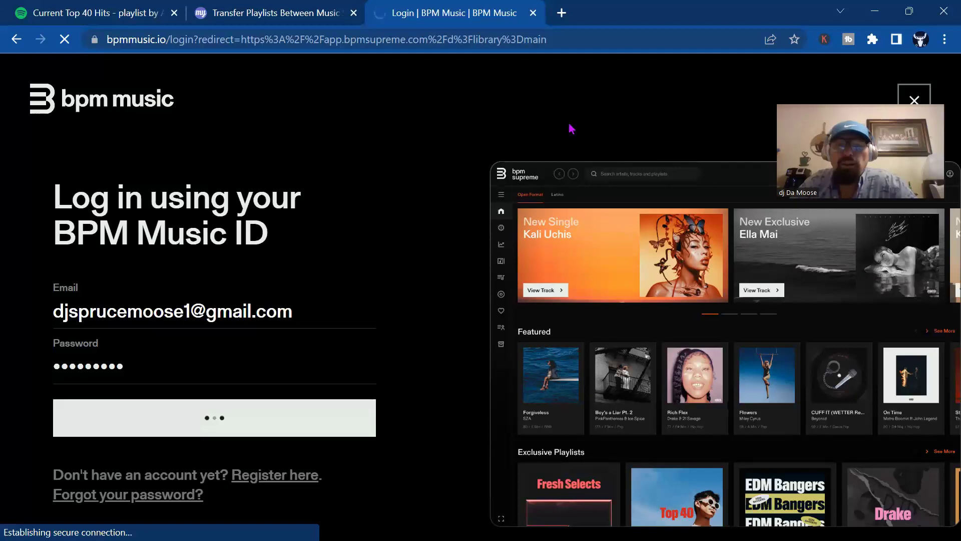
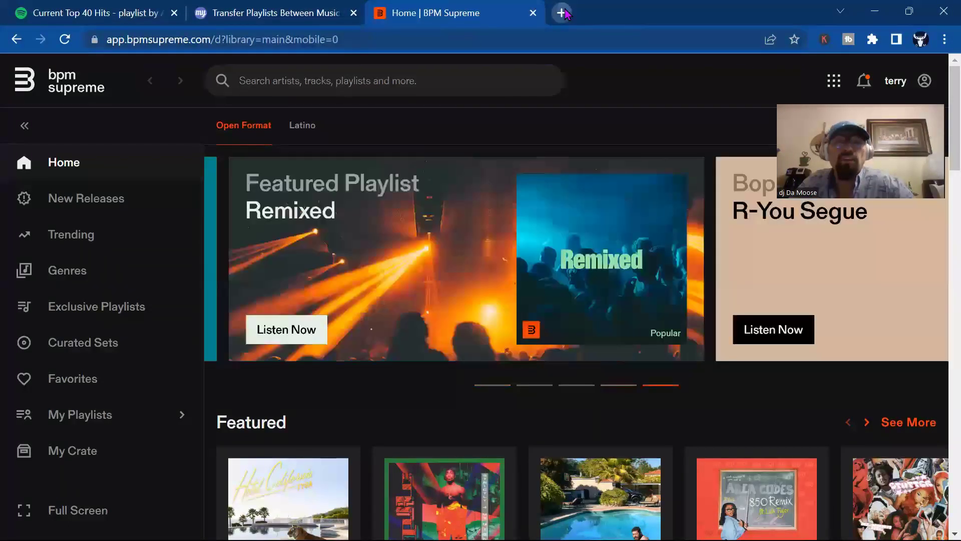
- Open the mp3million site in a new browser tab
left_click(562, 12)
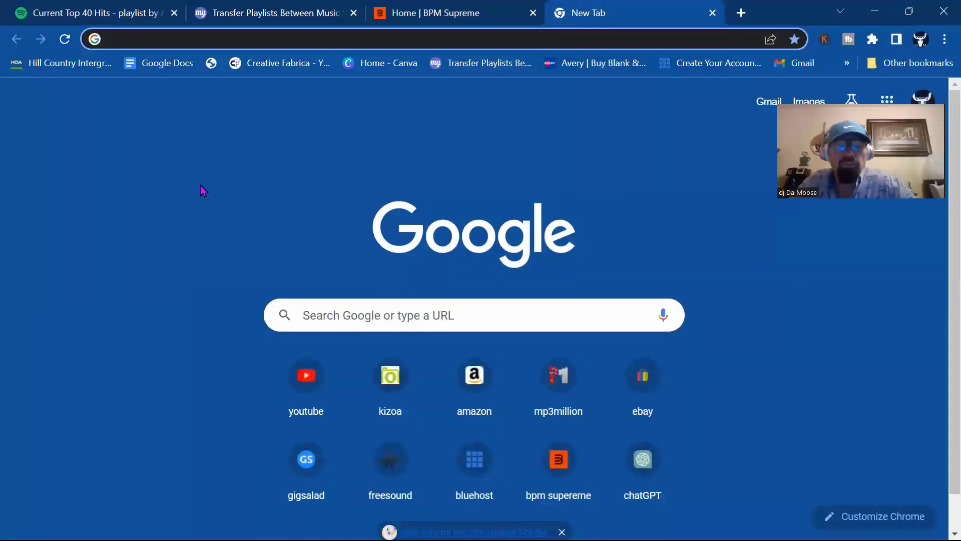
left_click(560, 376)
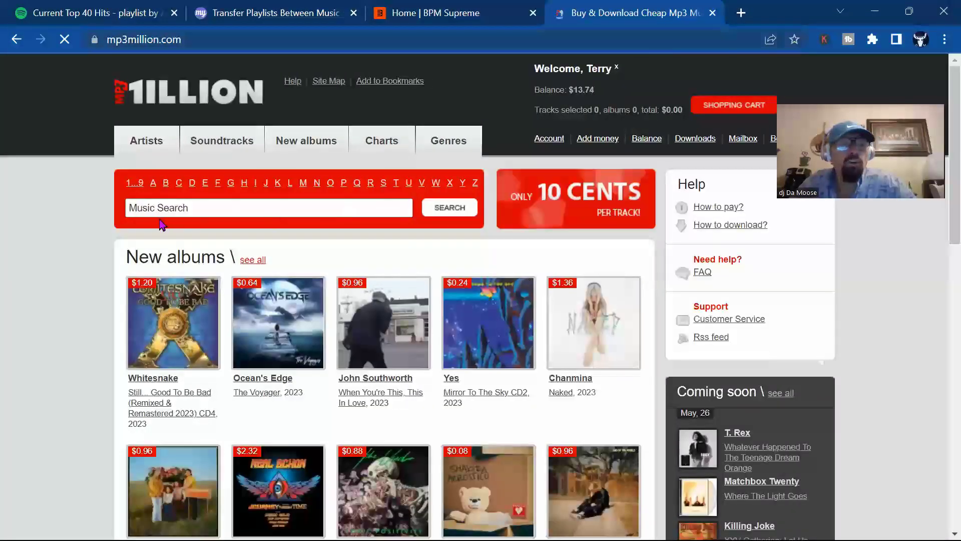
- Search Google in a new tab for "miracle song calvin harris"
left_click(740, 12)
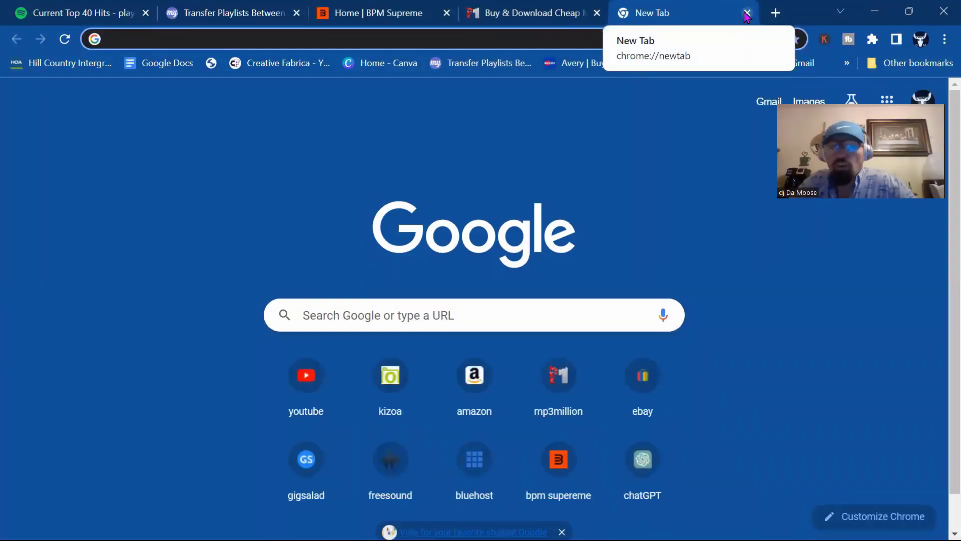
left_click(345, 311)
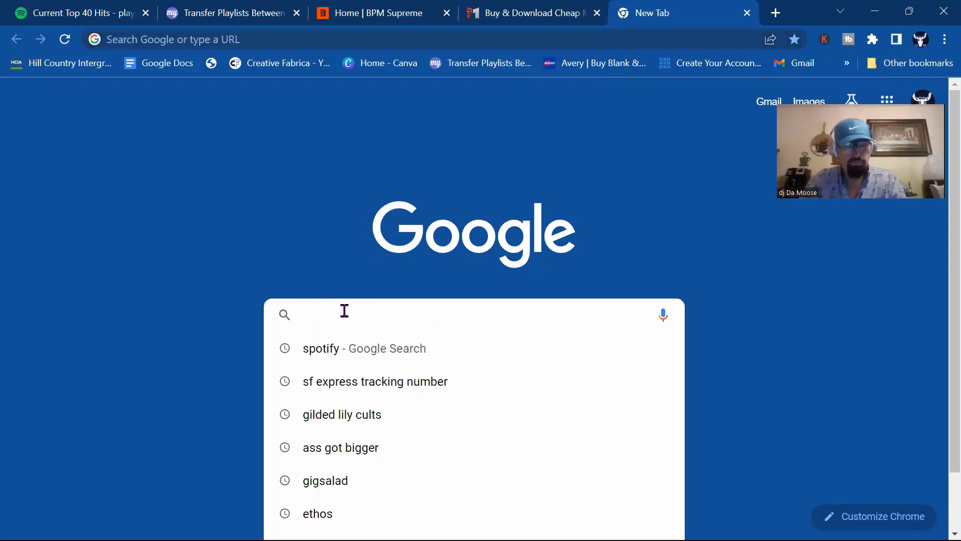
type("mi")
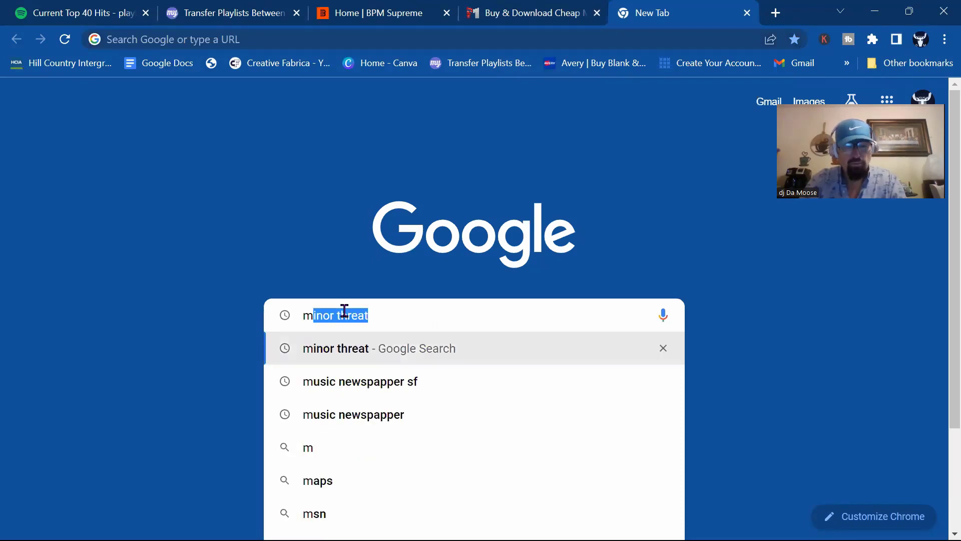
type("r")
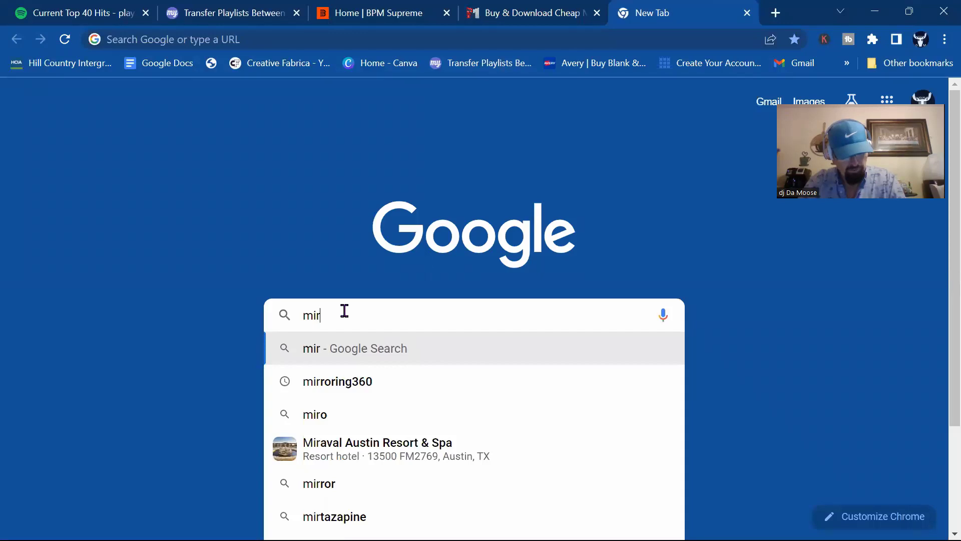
type("acle")
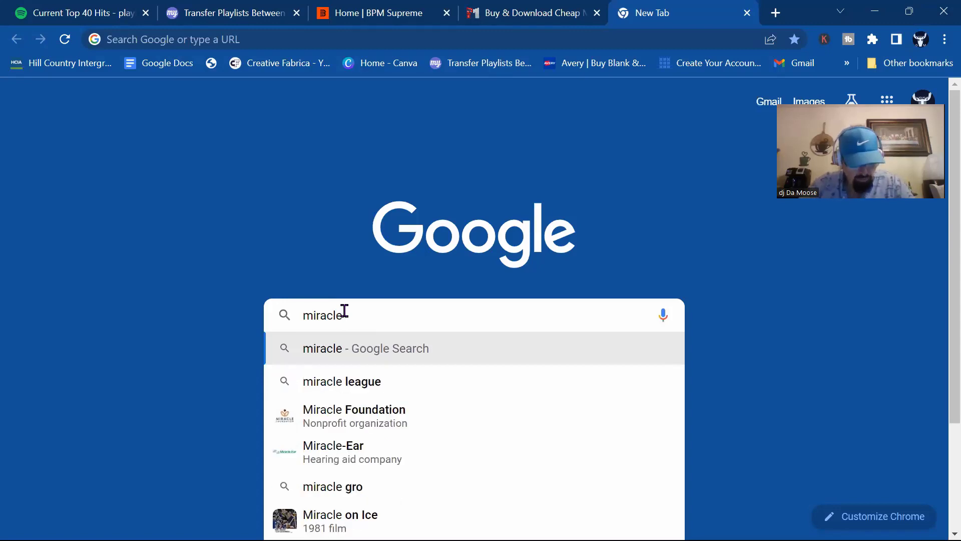
type("song")
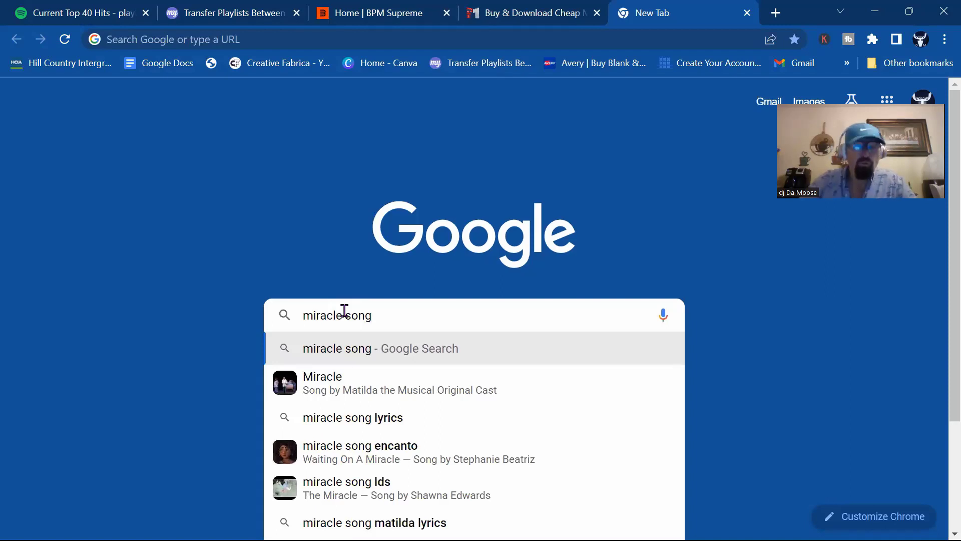
type("cal")
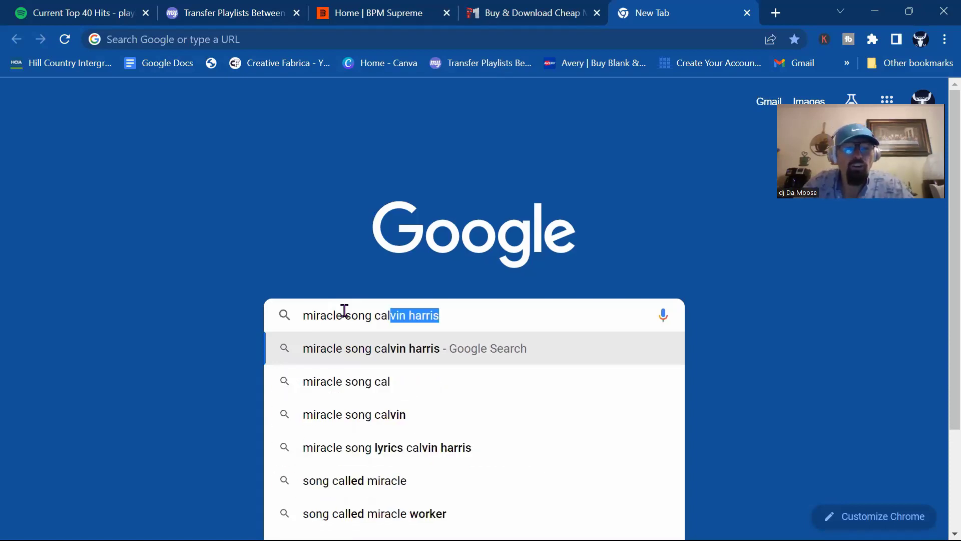
left_click(426, 349)
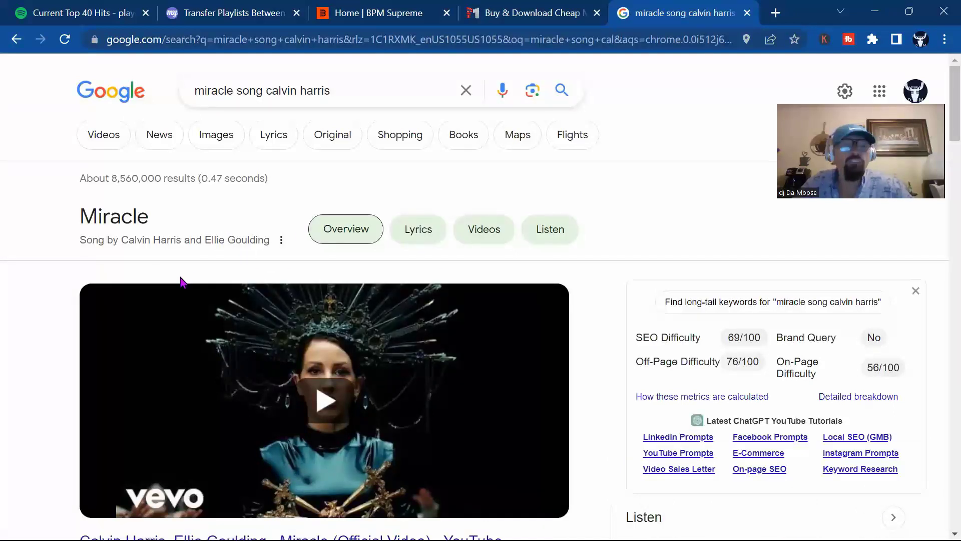
- Open the lyrics of the song Miracle and read through them to check for explicit words
left_click(421, 233)
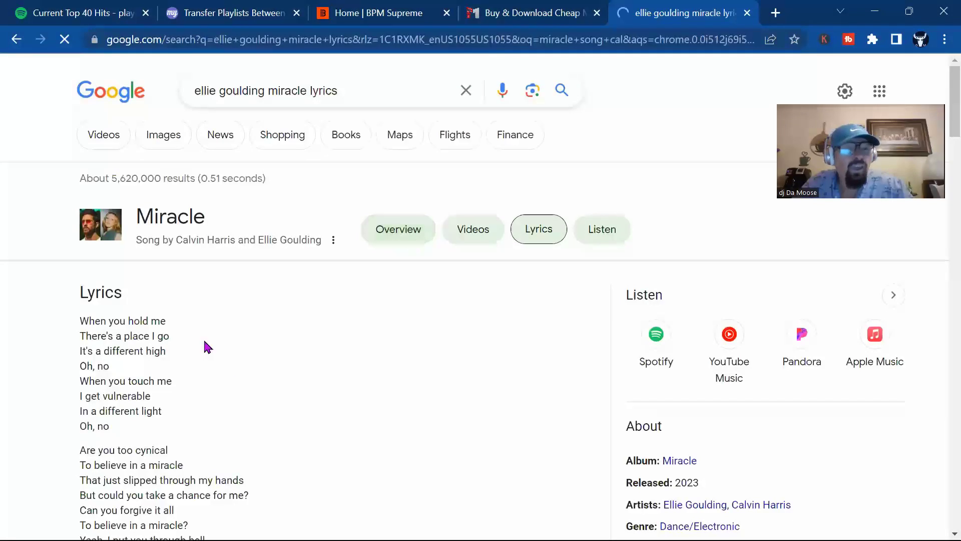
scroll(203, 330, "down", 1)
scroll(216, 317, "down", 2)
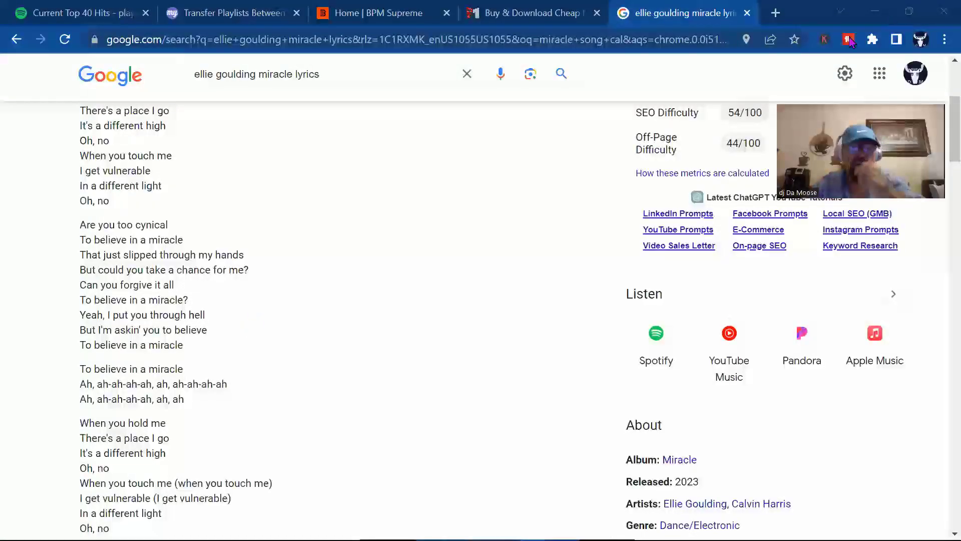
- Minimize Chrome, switch to File Explorer without the extra window, and open the My Book (D:) drive
left_click(876, 11)
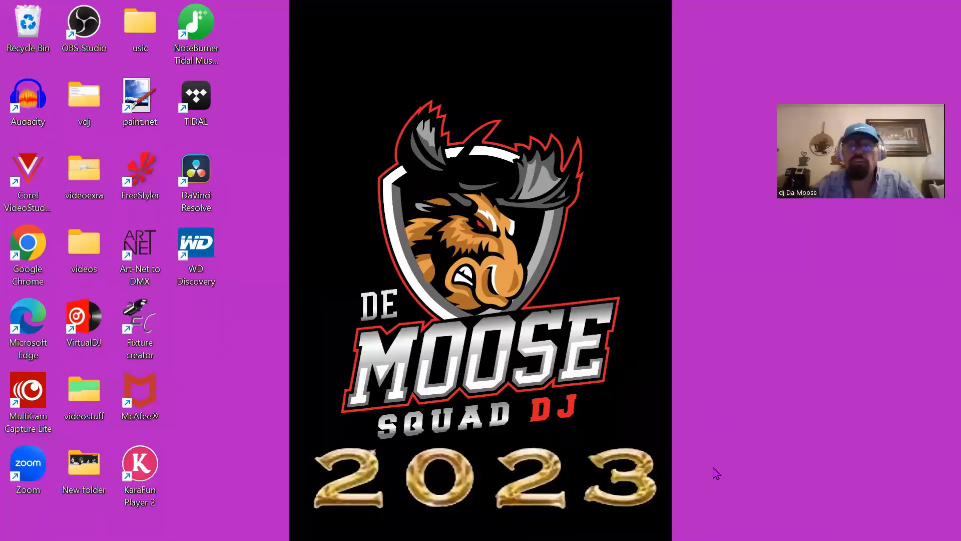
mouse_move(663, 523)
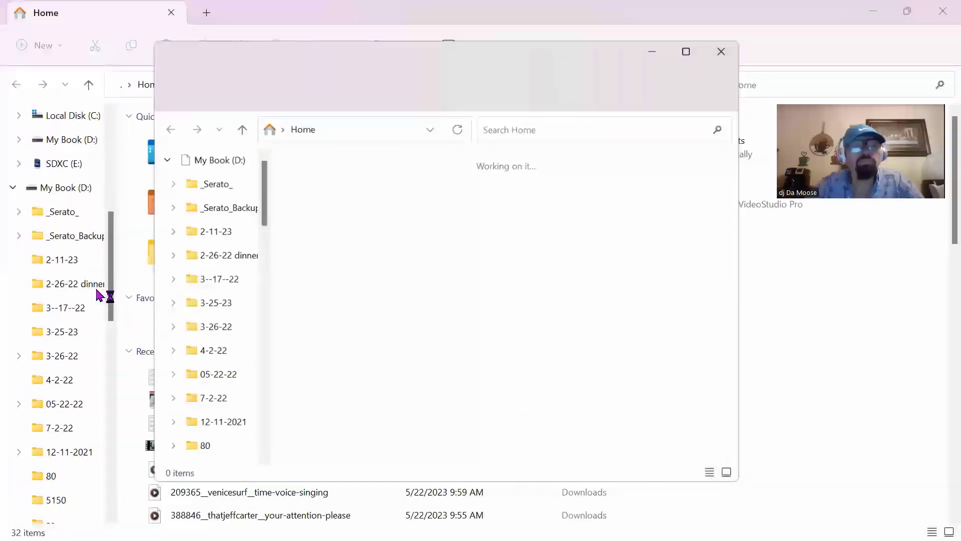
left_click(732, 49)
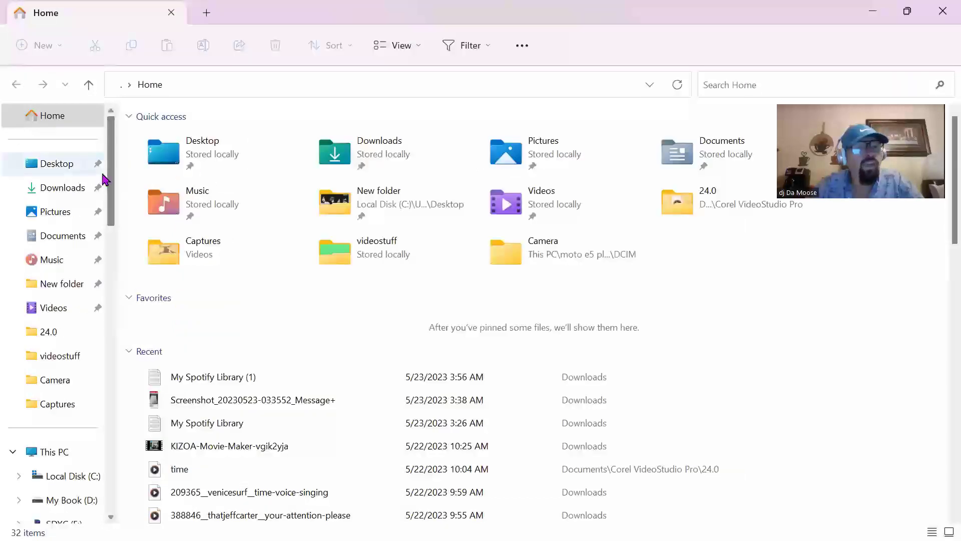
left_click_drag(114, 167, 117, 253)
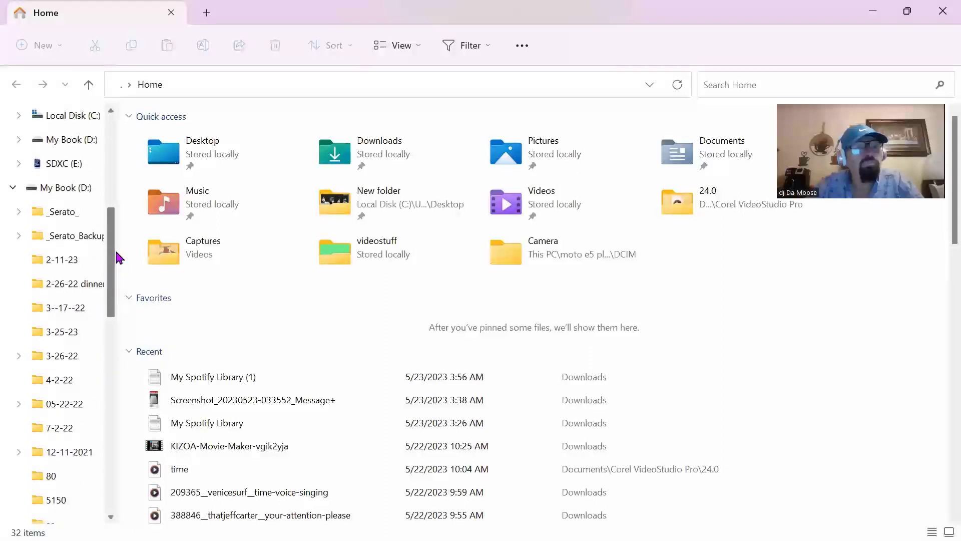
left_click(65, 189)
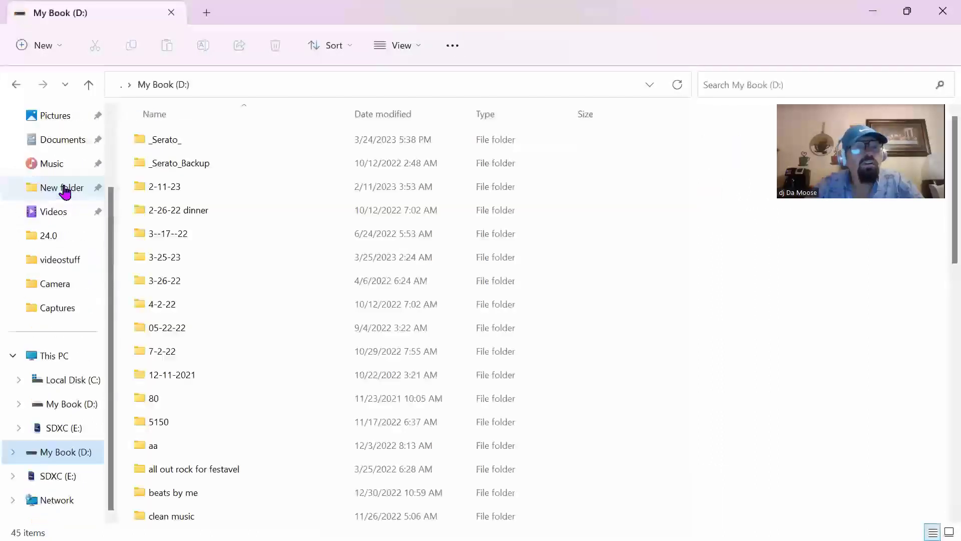
- Search the My Book (D:) drive for "post malone"
left_click(734, 84)
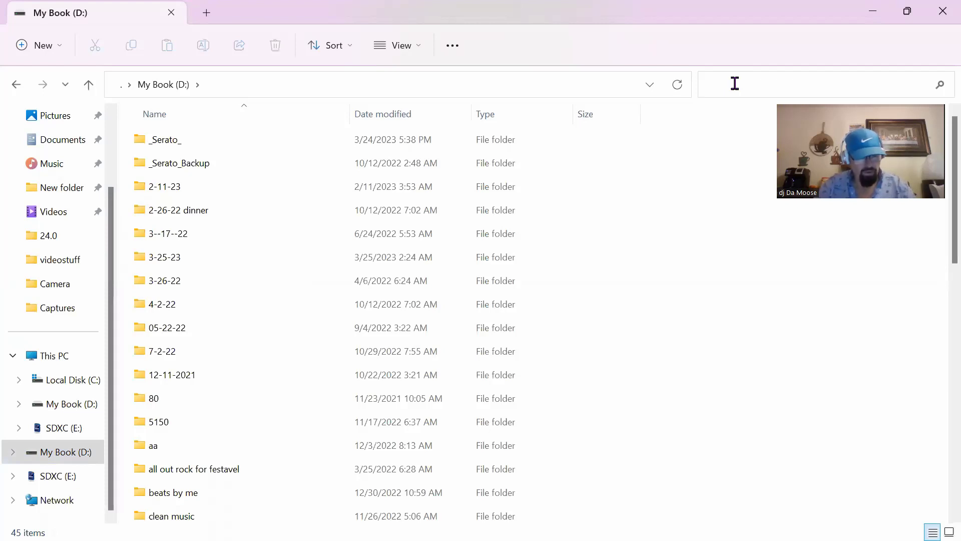
type("post")
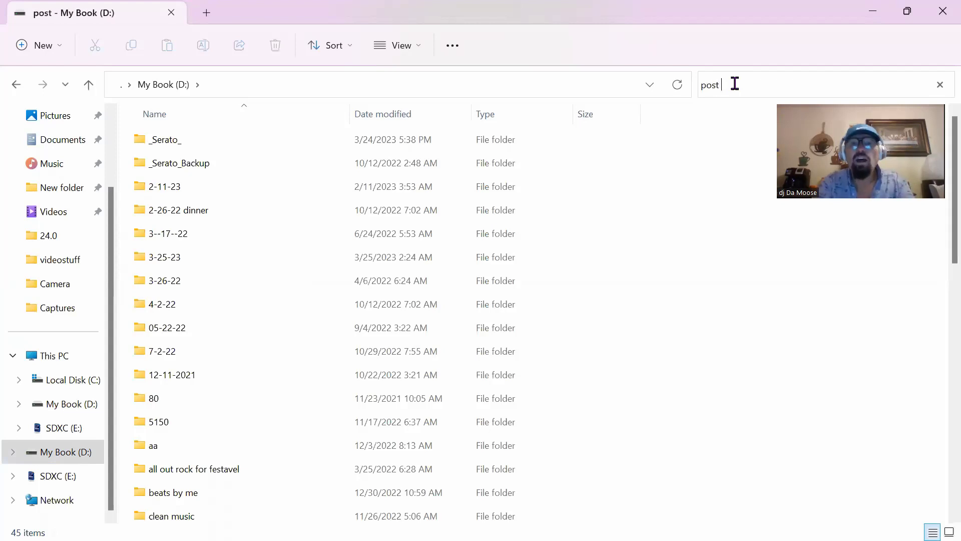
key("Return")
type("m")
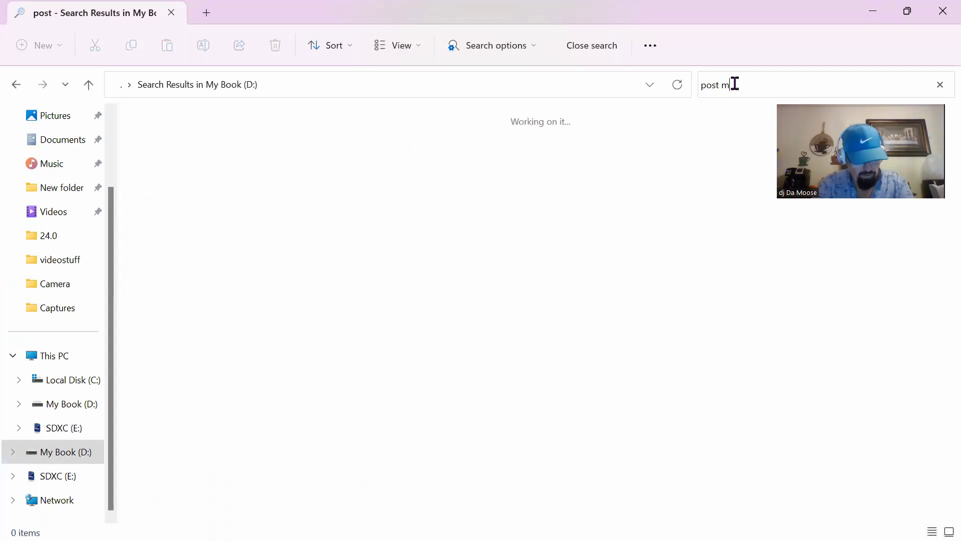
type("a")
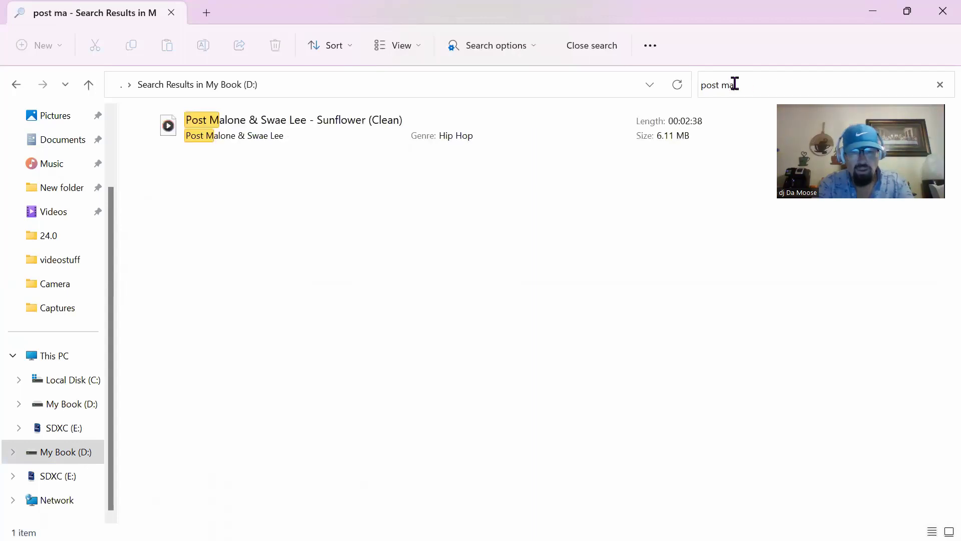
type("lone")
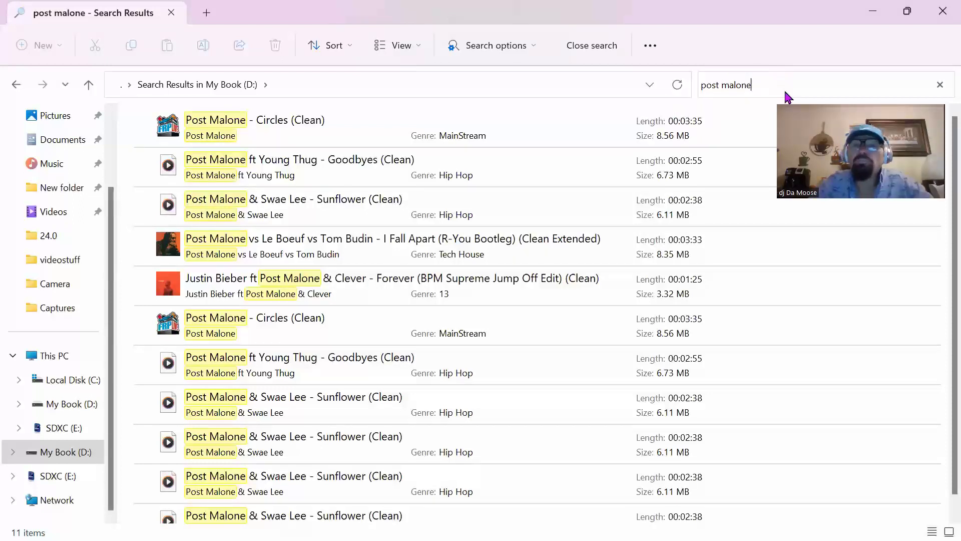
- Narrow the drive search to the song title with "post malone mourning"
type("mou")
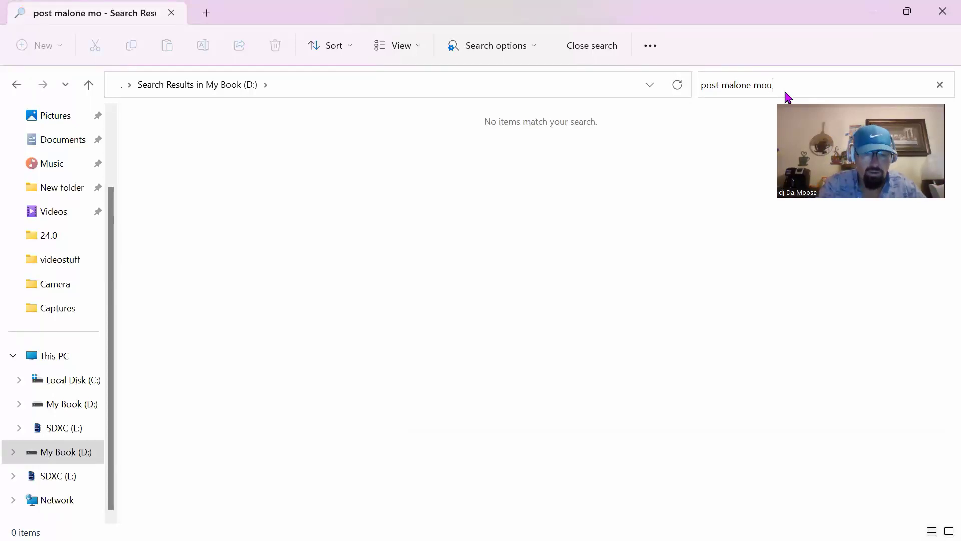
key("Return")
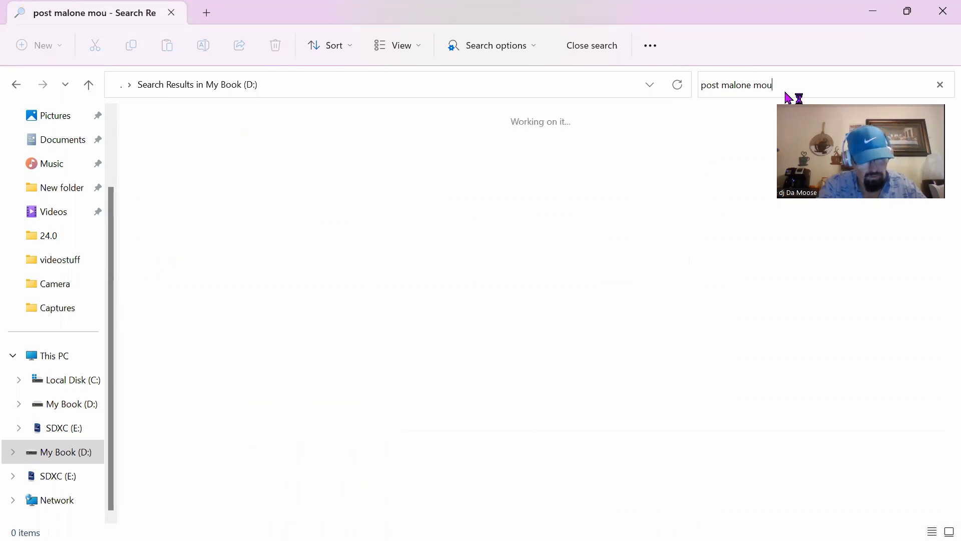
type("rni")
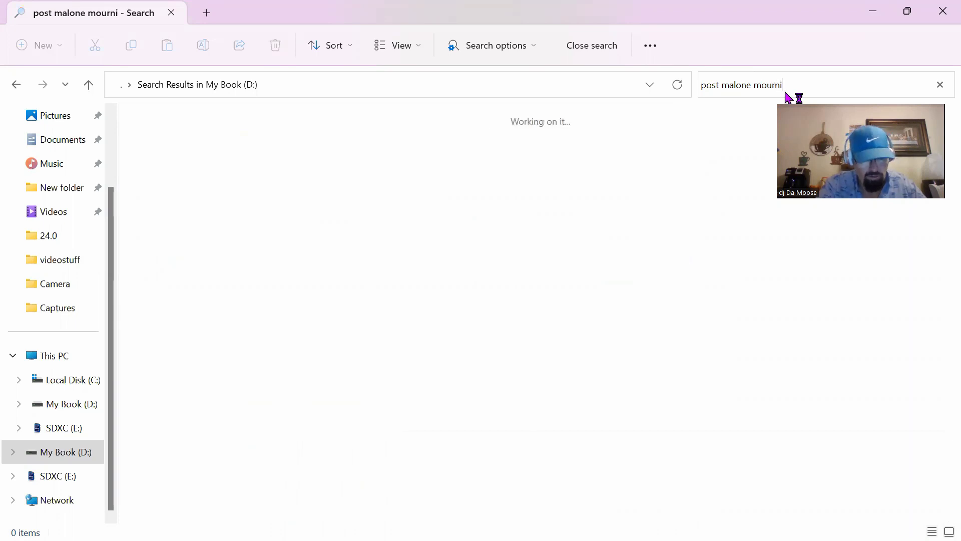
type("ng")
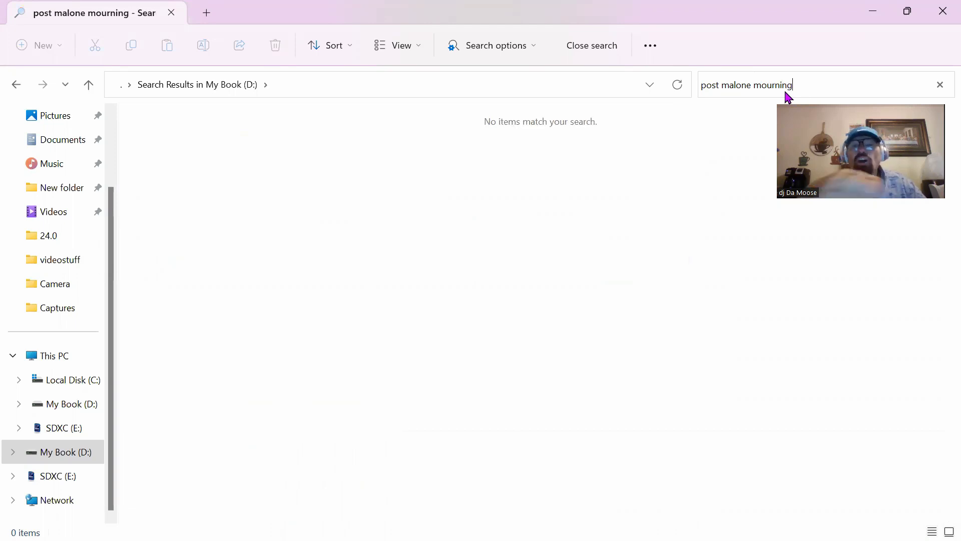
- Delete the "post malone mourning" text from the drive search
key("BackSpace")
key("BackSpace")
key("BackSpace")
key("BackSpace")
key("BackSpace")
key("BackSpace")
key("BackSpace")
key("BackSpace")
key("BackSpace")
key("BackSpace")
key("BackSpace")
key("BackSpace")
key("BackSpace")
key("BackSpace")
key("BackSpace")
key("BackSpace")
key("BackSpace")
key("BackSpace")
key("BackSpace")
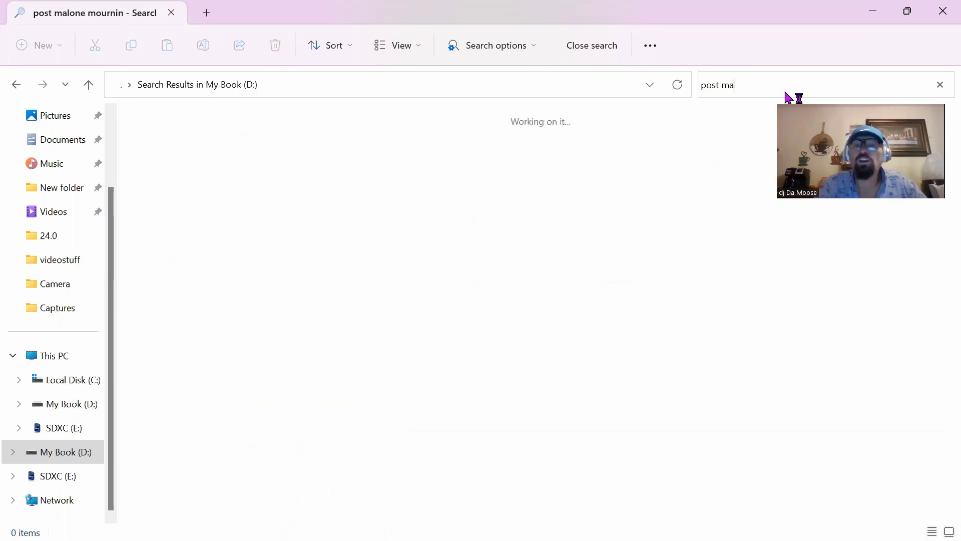